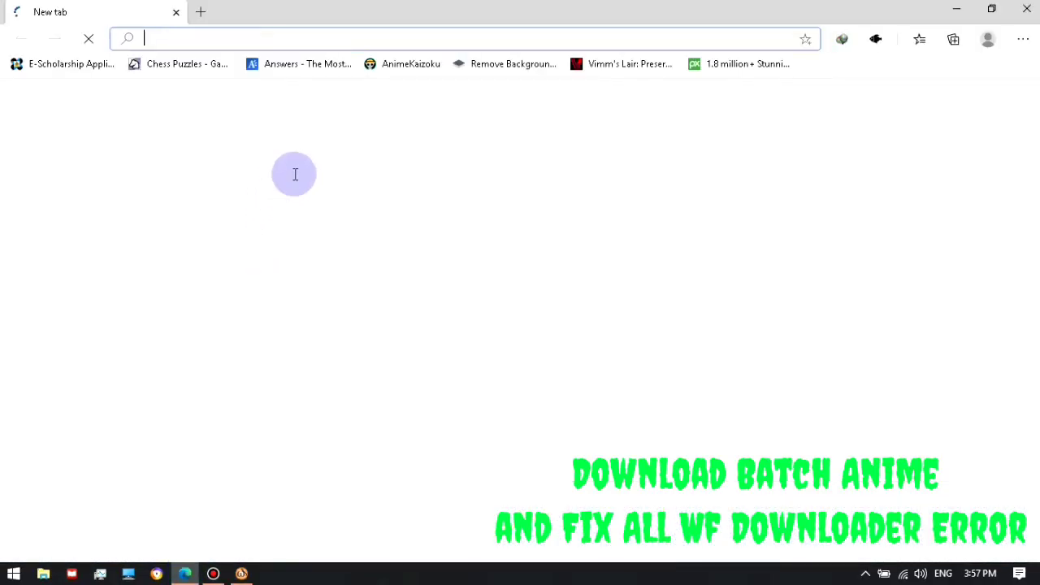
# - Search the web for WFdownloader and look at the WFDownloader App result
pyautogui.write('WF')
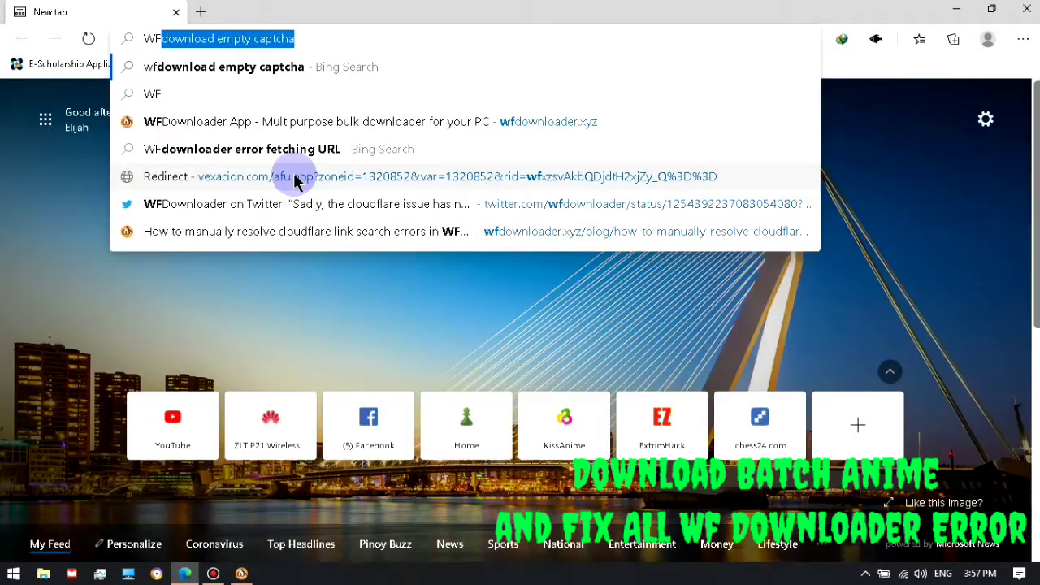
pyautogui.write('downloader')
pyautogui.press('Return')
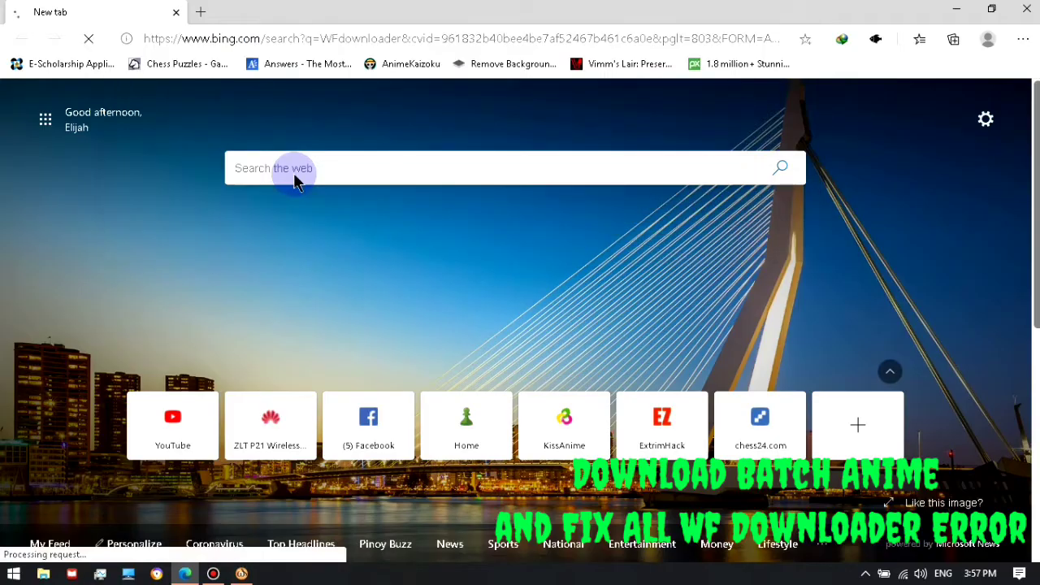
pyautogui.moveTo(49, 203); pyautogui.dragTo(541, 205)
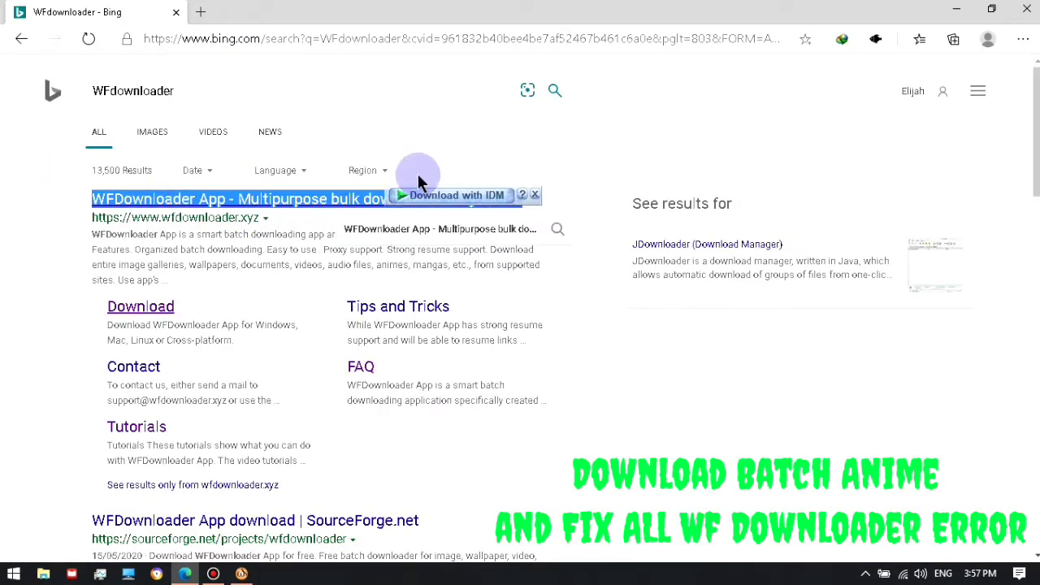
pyautogui.click(489, 146)
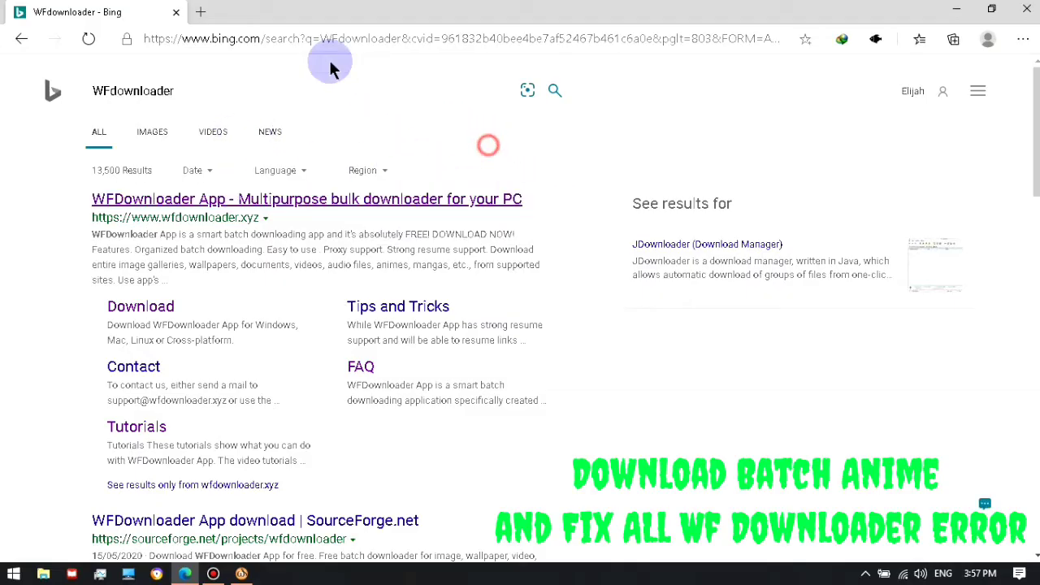
# - Open kissanime.ru in a new browser tab
pyautogui.click(201, 12)
pyautogui.write('kissanime.ru')
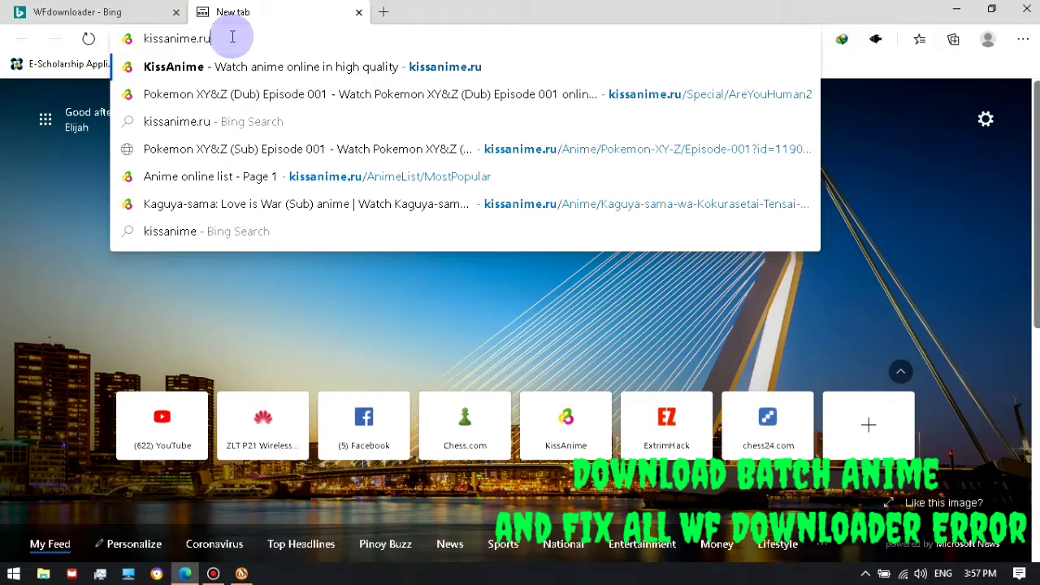
pyautogui.press('Return')
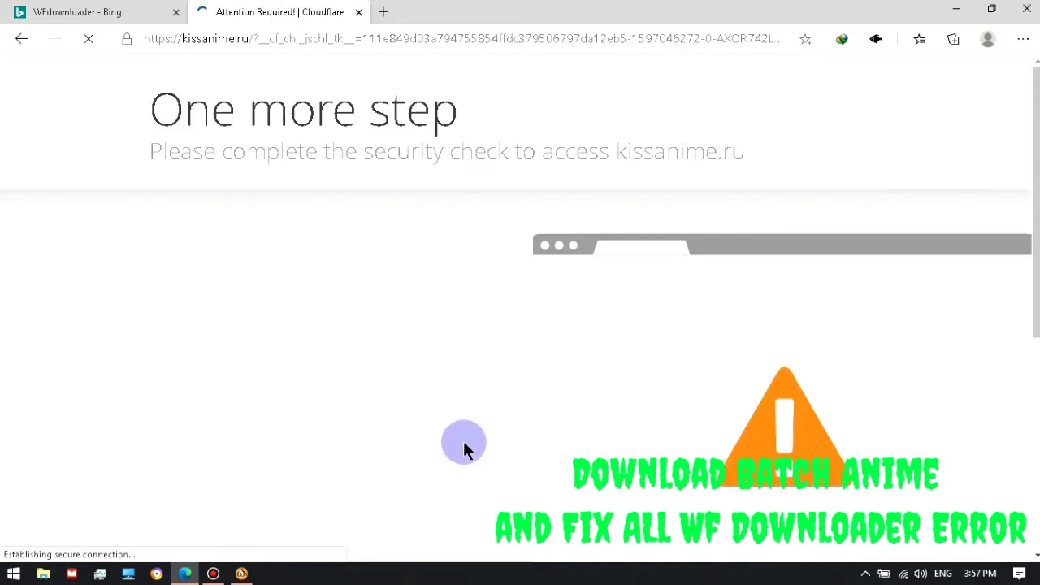
# - Start the site's human verification and select the motorbus images in the first set, continuing to the second set
pyautogui.click(184, 316)
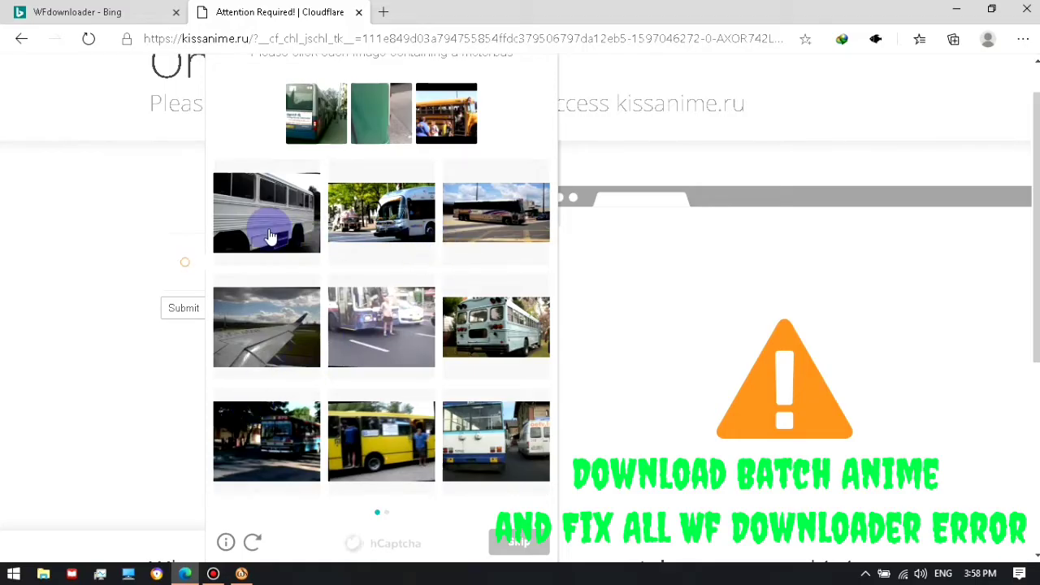
pyautogui.click(271, 235)
pyautogui.click(360, 219)
pyautogui.click(504, 329)
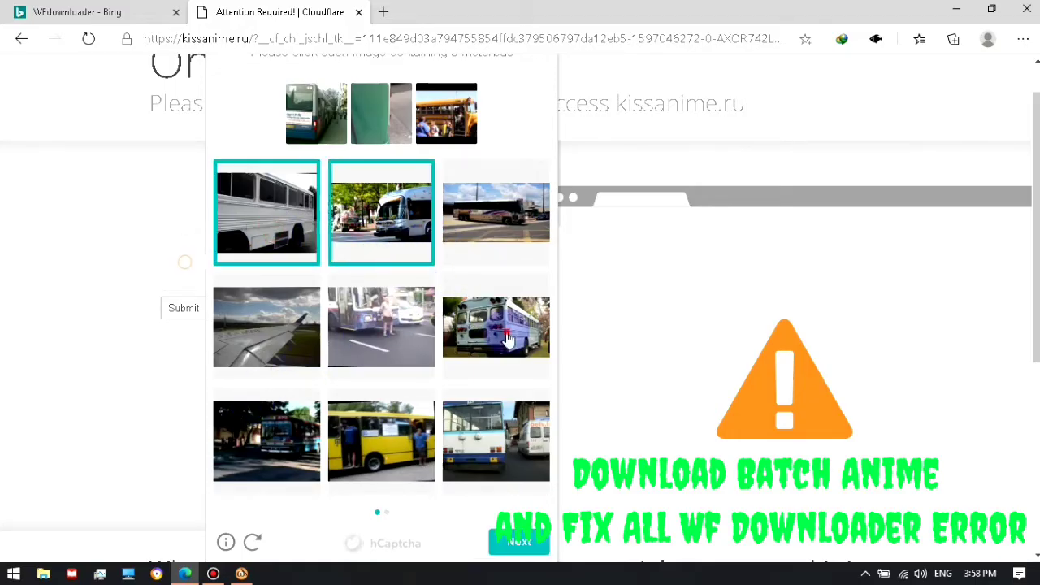
pyautogui.click(363, 458)
pyautogui.click(492, 443)
pyautogui.click(399, 341)
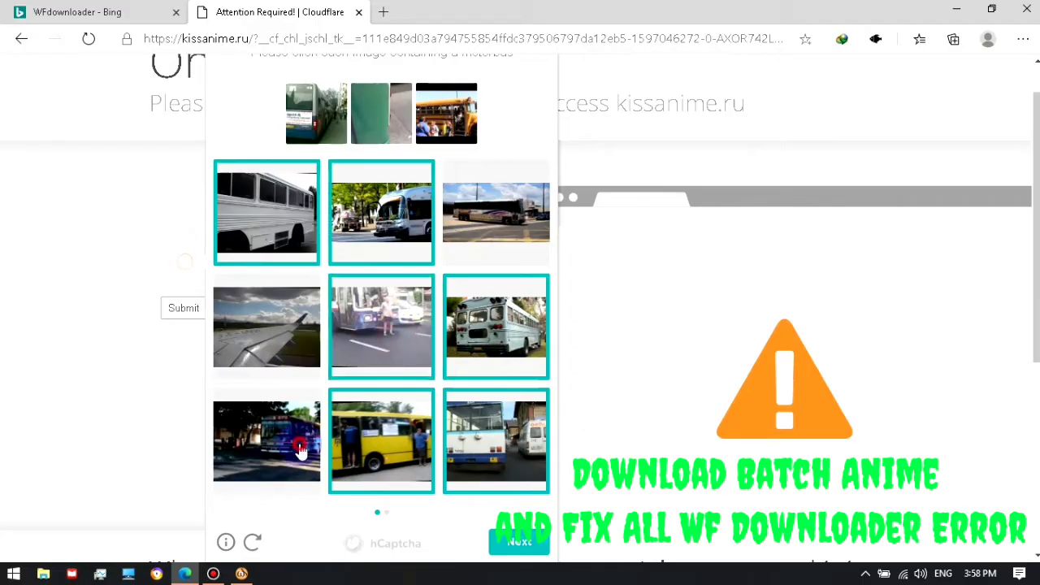
pyautogui.click(299, 449)
pyautogui.click(525, 550)
# - Select every image containing a motorbus in the second set and submit the check
pyautogui.click(387, 220)
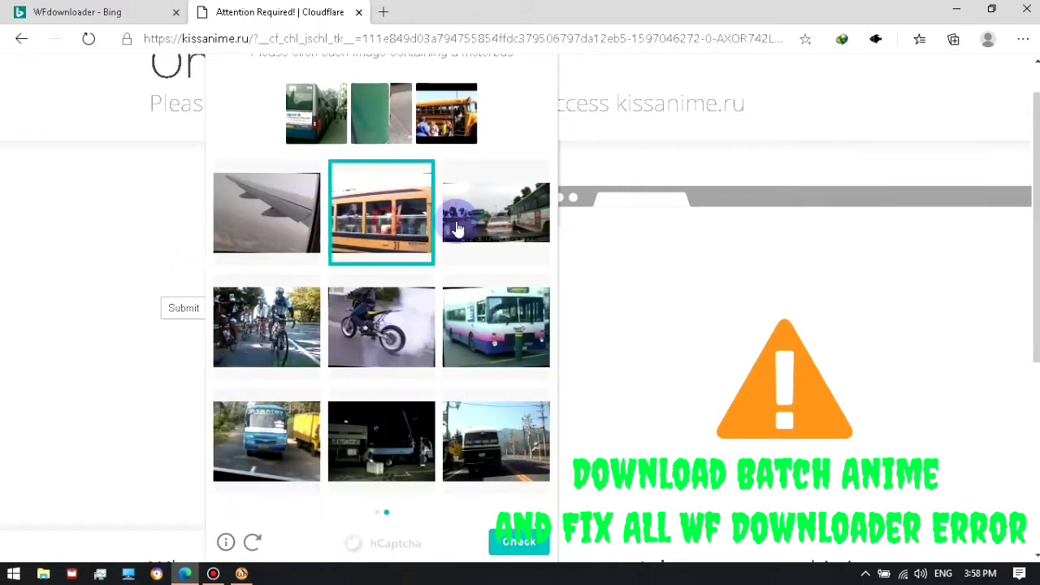
pyautogui.click(493, 227)
pyautogui.click(476, 345)
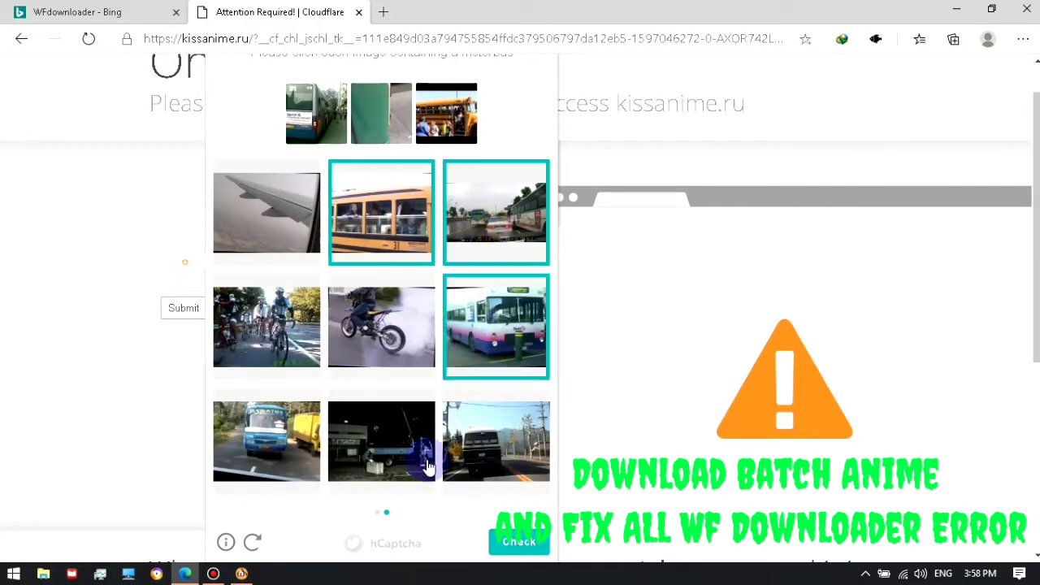
pyautogui.click(495, 470)
pyautogui.click(274, 444)
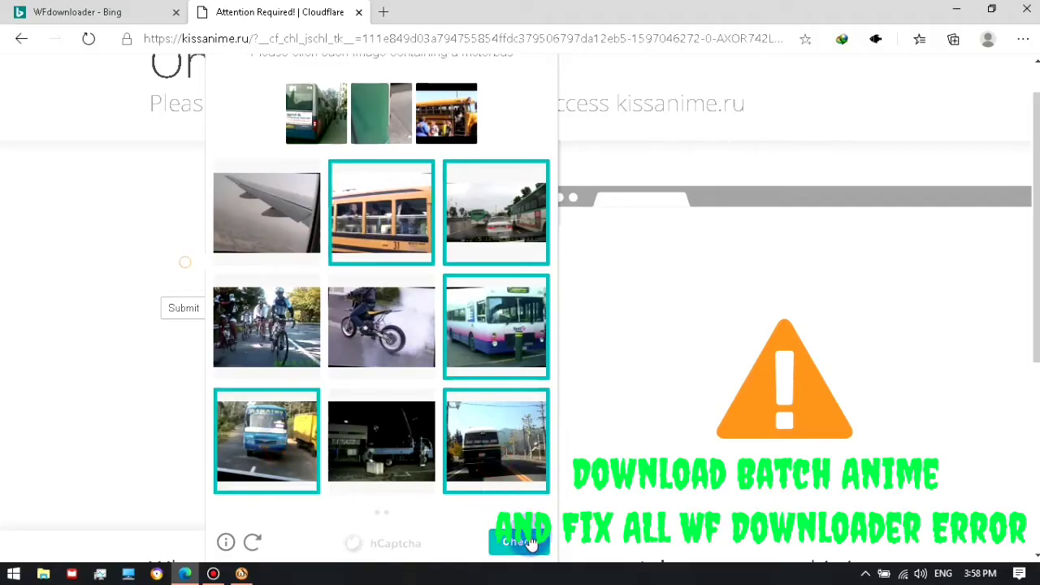
pyautogui.click(520, 543)
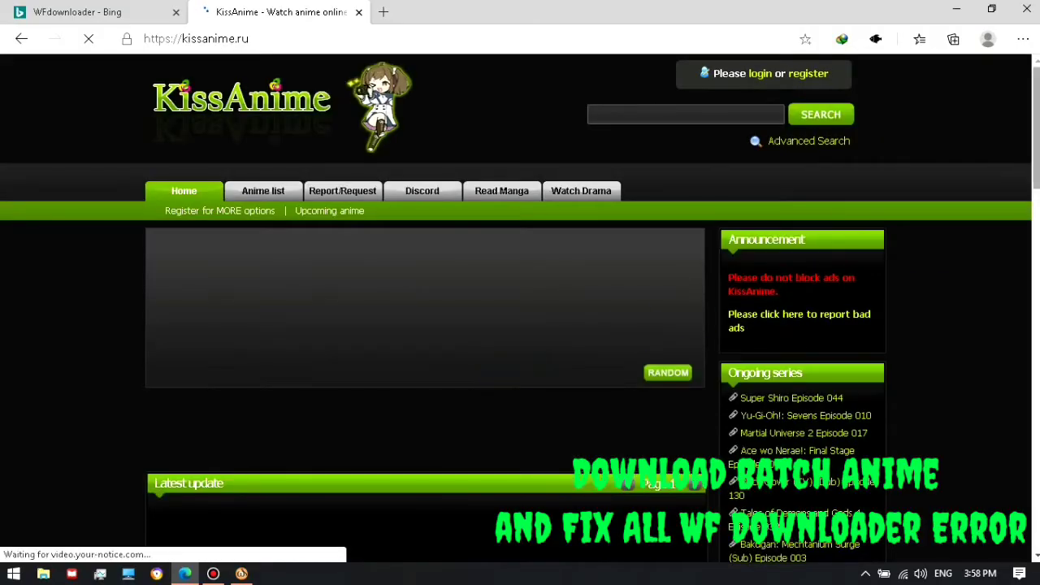
# - Close the redirect ad tab, search KissAnime for "kaguya sama" and open the Kaguya-sama: Love is War (Sub) page
pyautogui.moveTo(1036, 127); pyautogui.dragTo(1036, 136)
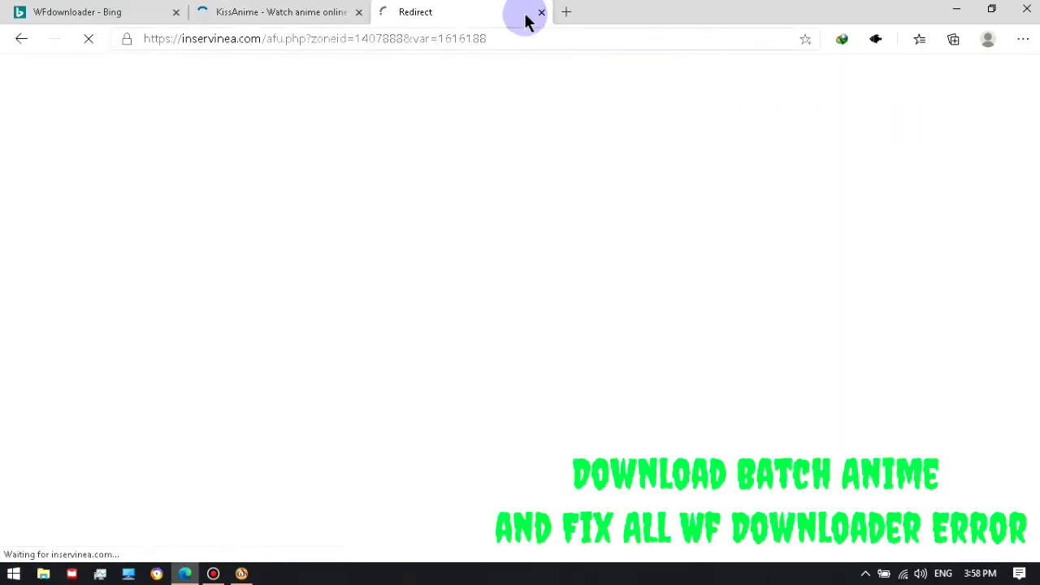
pyautogui.click(538, 11)
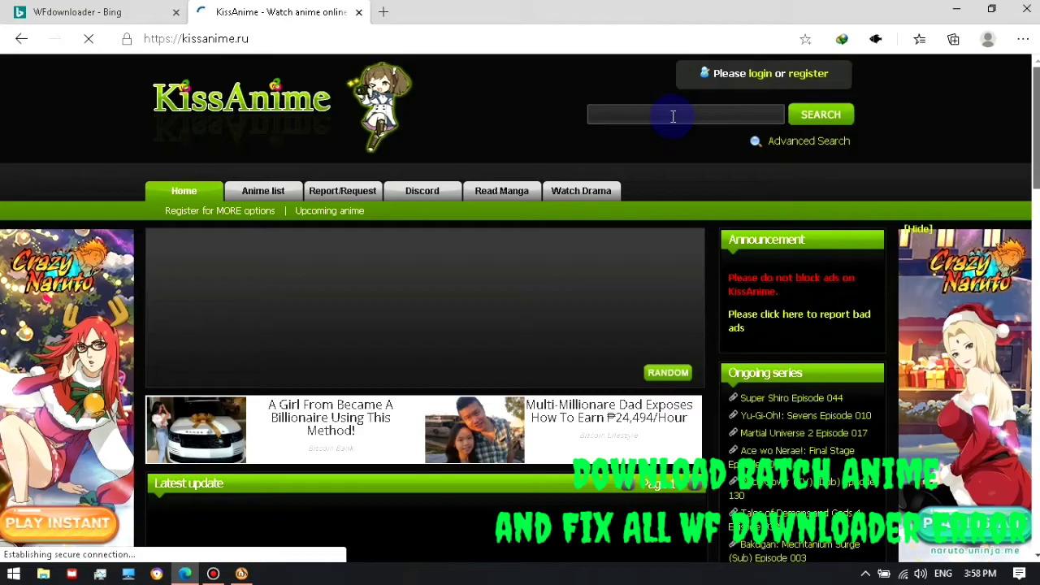
pyautogui.click(673, 115)
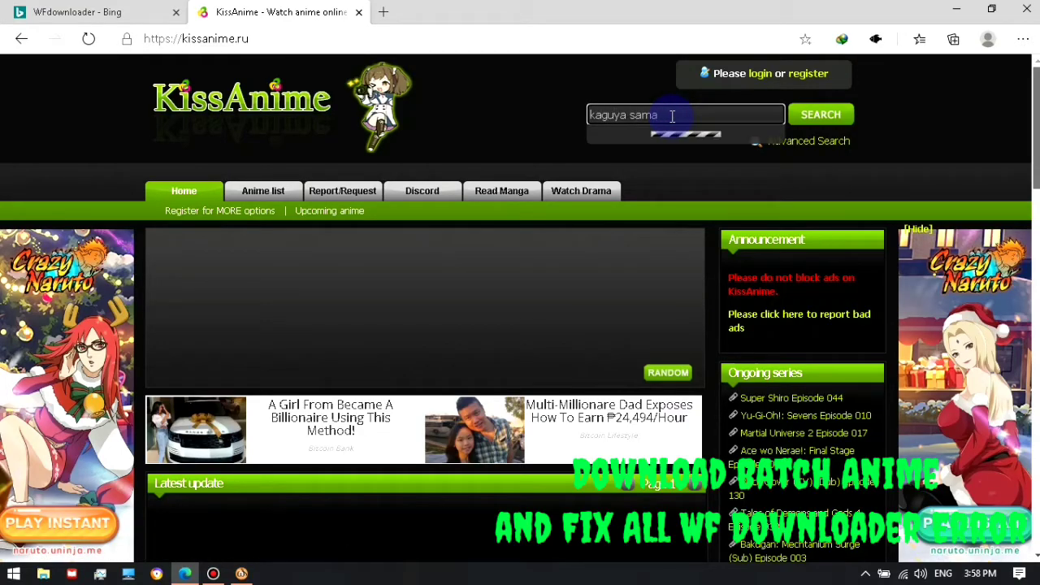
pyautogui.click(689, 138)
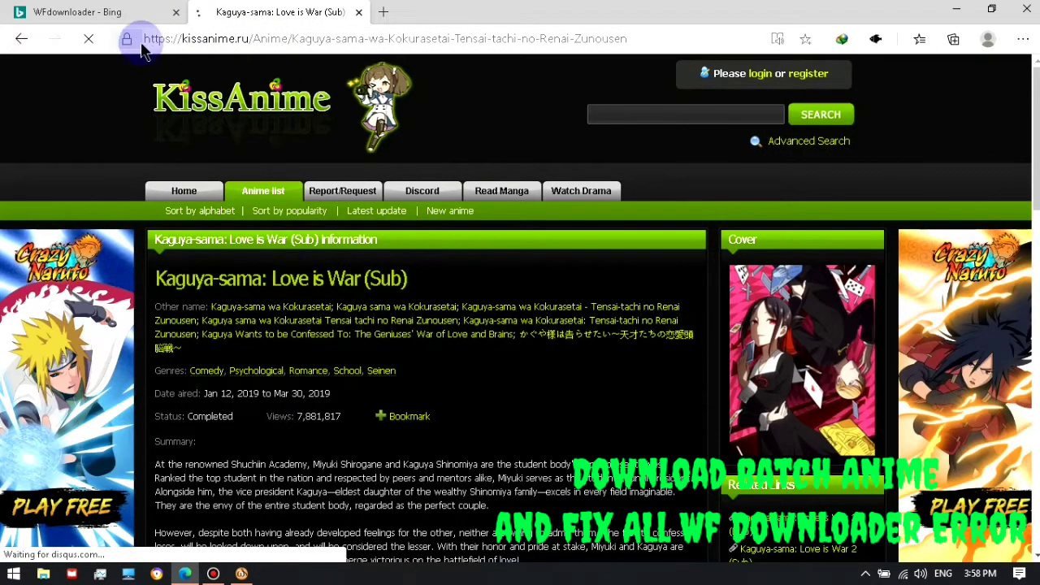
# - Copy the full web address of the Kaguya-sama: Love is War (Sub) page
pyautogui.click(652, 35)
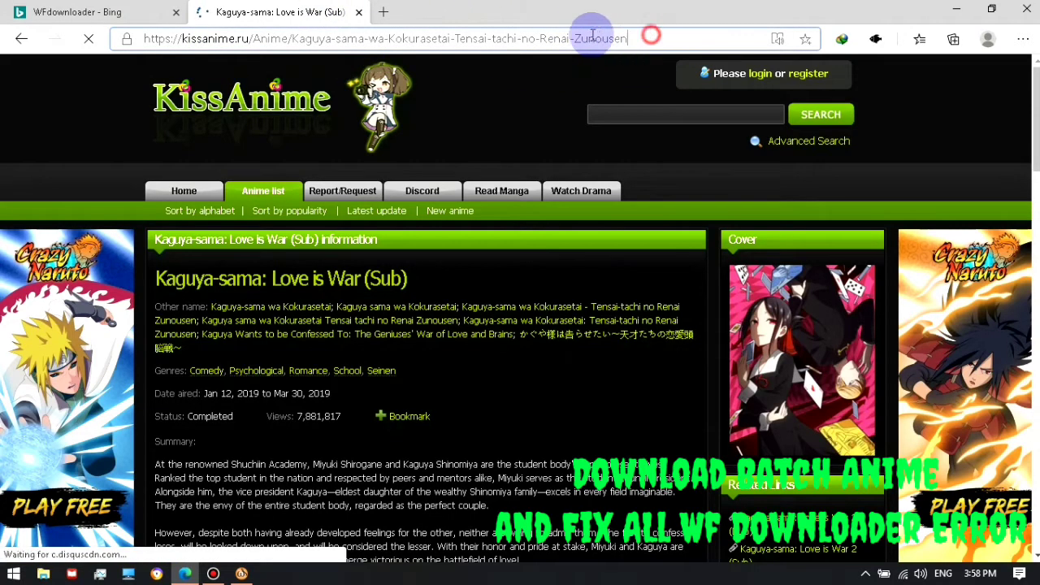
pyautogui.moveTo(593, 38); pyautogui.dragTo(122, 38)
pyautogui.rightClick(248, 39)
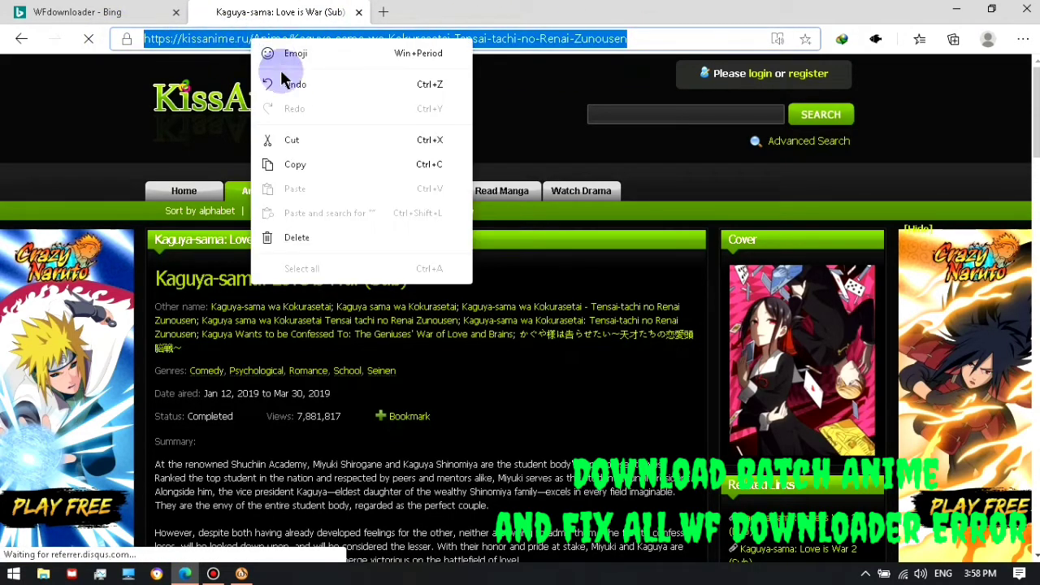
pyautogui.click(295, 164)
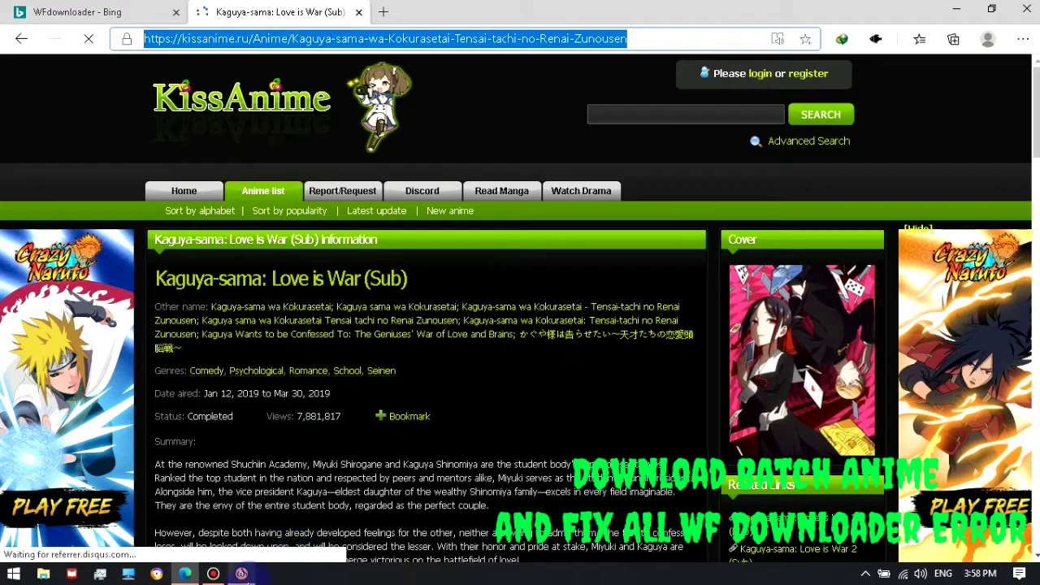
# - Switch to WFDownloader App and paste the copied anime page address as the link of a new Website Link Fetcher batch
pyautogui.click(242, 574)
pyautogui.click(485, 94)
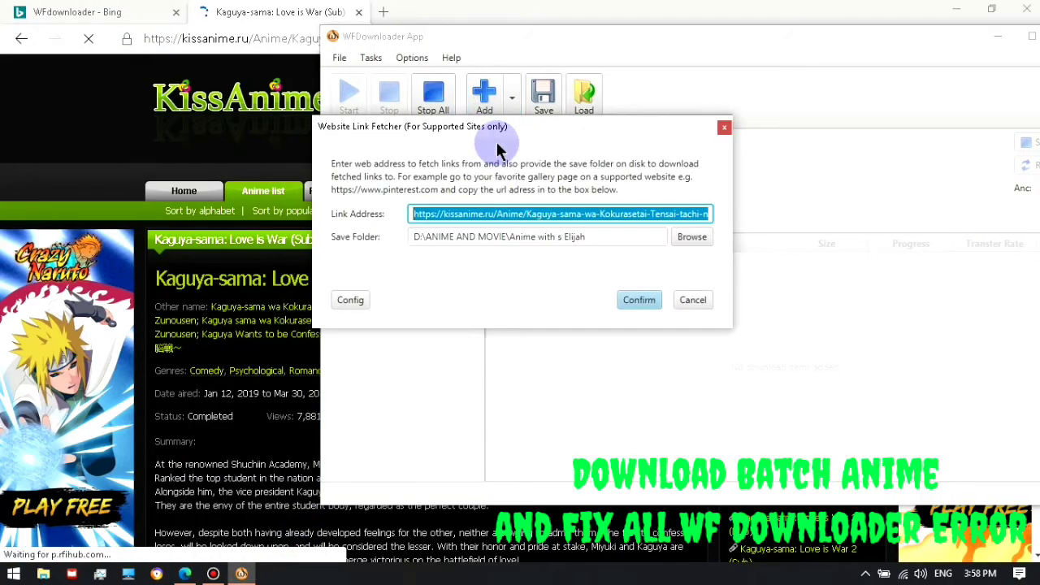
pyautogui.rightClick(522, 218)
pyautogui.click(530, 298)
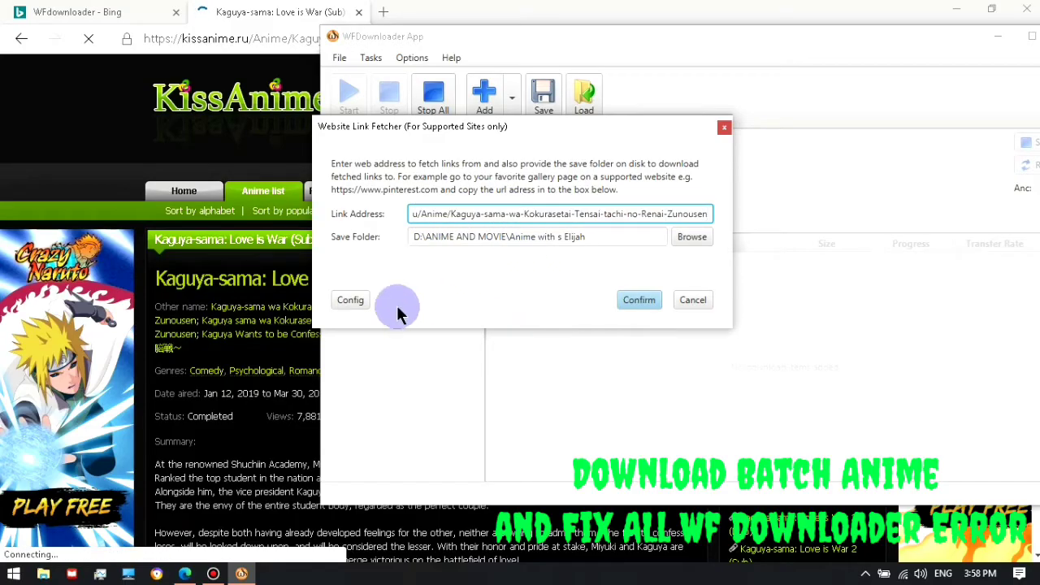
# - Accept 480p quality with all episodes for kissanime.ru and choose the current anime folder as the save folder
pyautogui.click(350, 299)
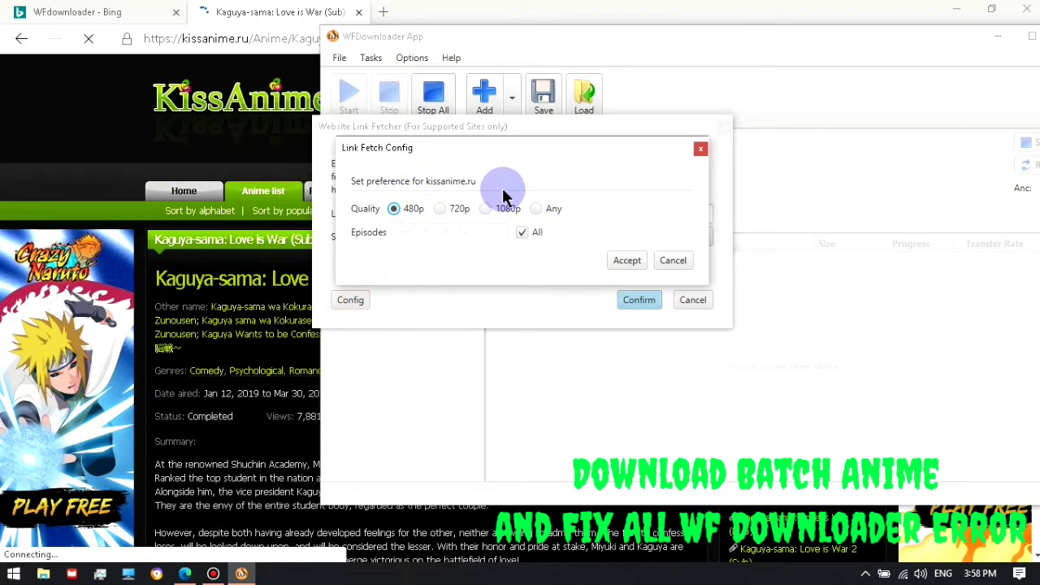
pyautogui.click(627, 260)
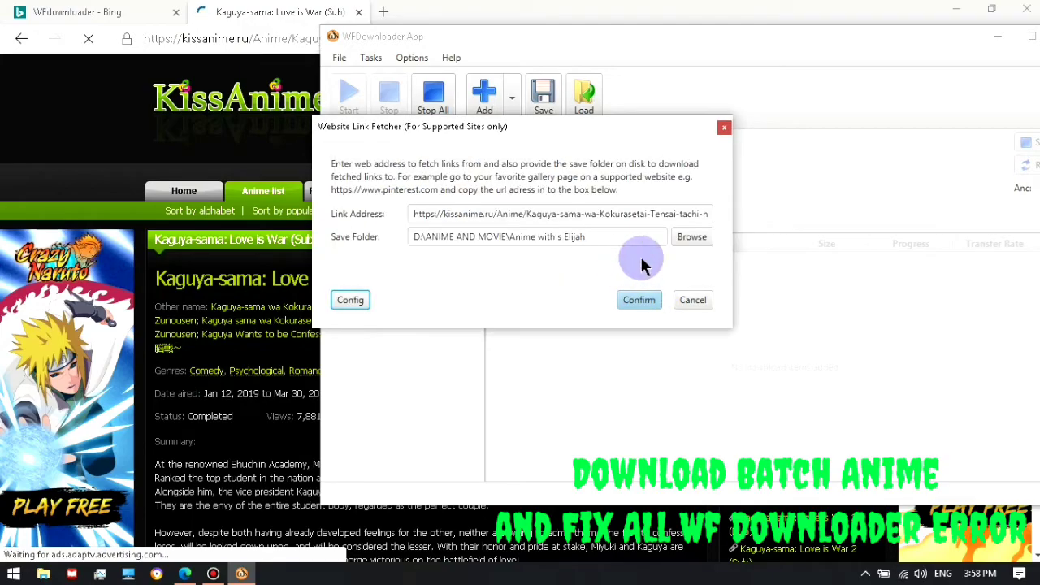
pyautogui.click(687, 239)
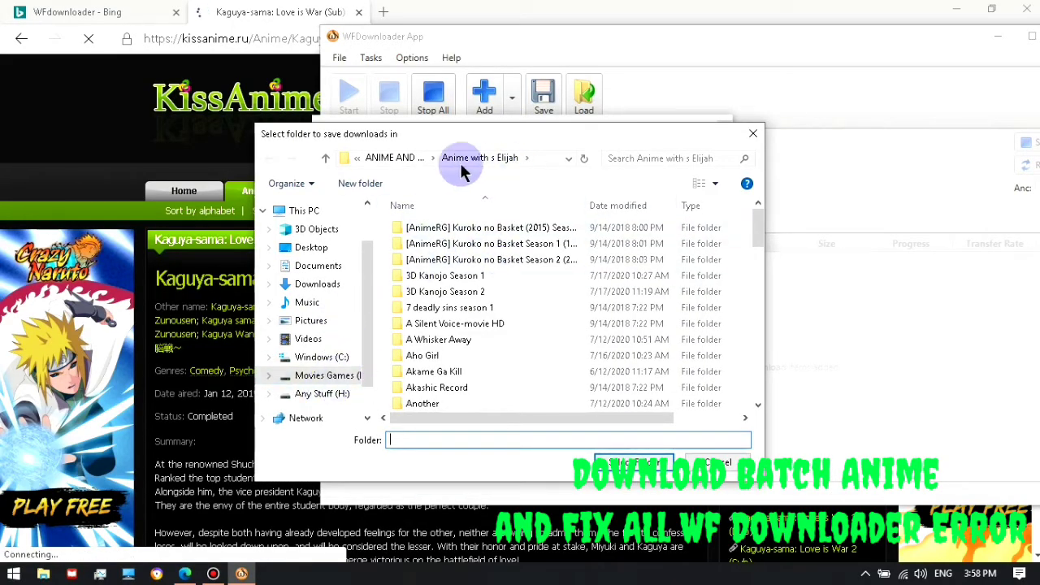
pyautogui.click(655, 467)
# - Try to fetch the episode links, repeat the link search once, and cancel it
pyautogui.click(640, 301)
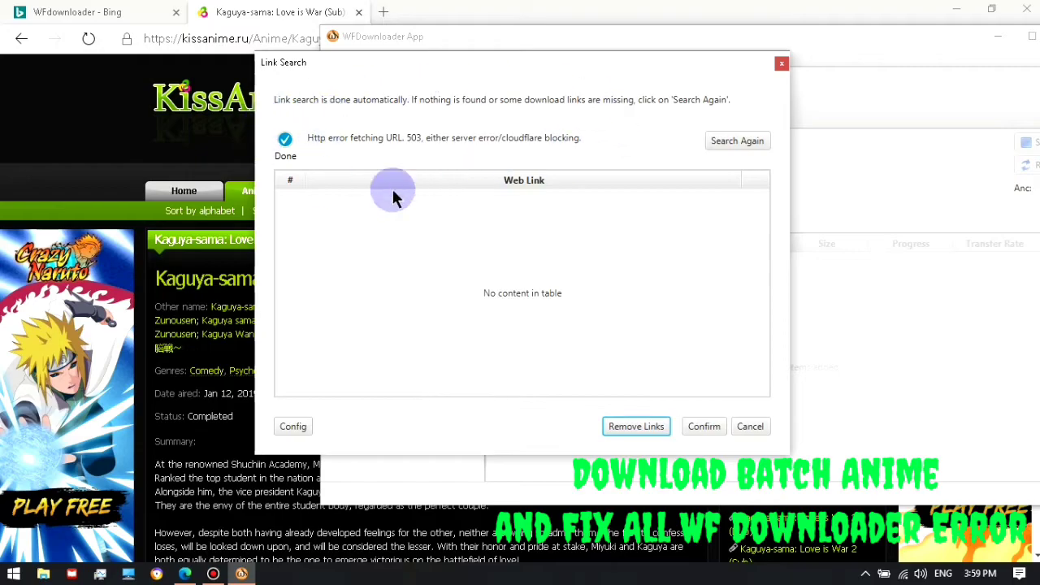
pyautogui.click(727, 145)
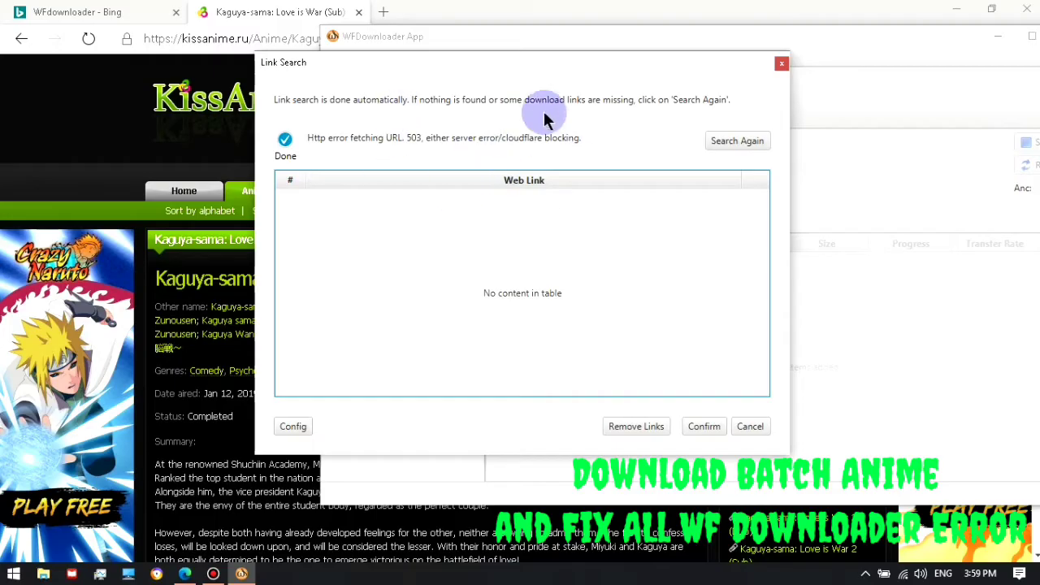
pyautogui.click(749, 426)
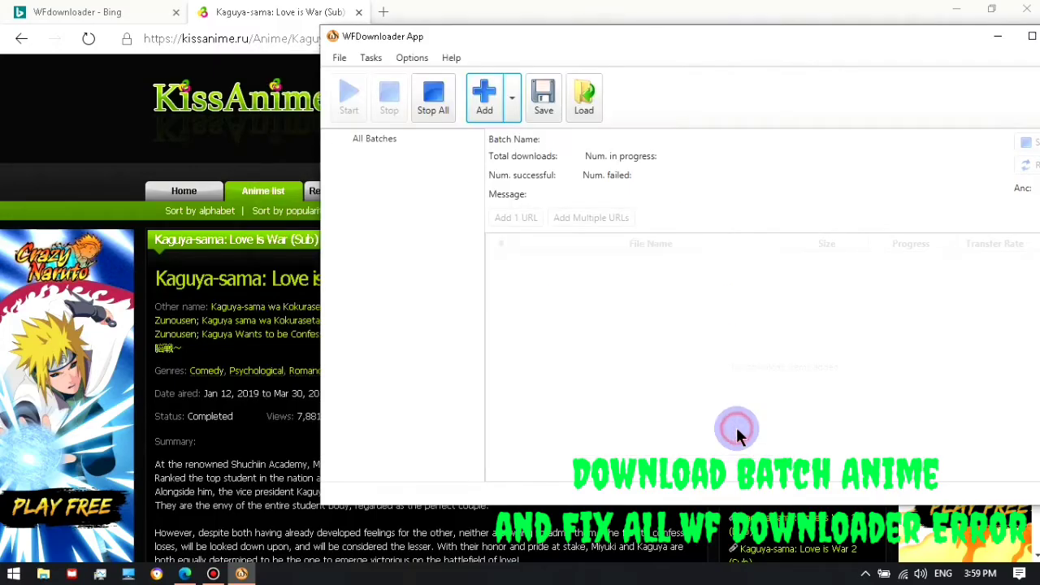
# - Start a batch download via the manual links fetcher for the Kaguya-sama page, using Crawler mode
pyautogui.moveTo(544, 32); pyautogui.dragTo(296, 36)
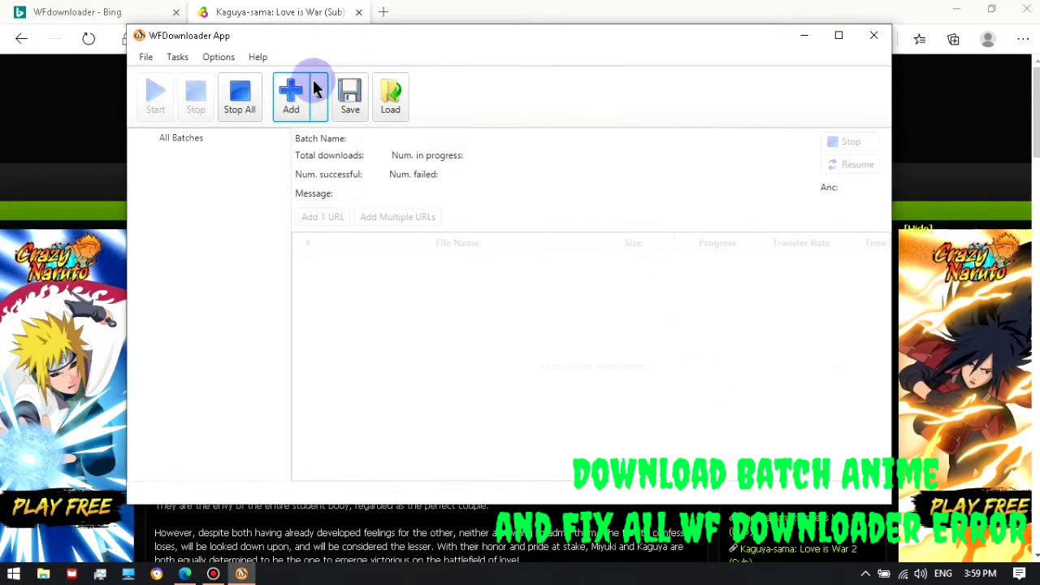
pyautogui.click(177, 58)
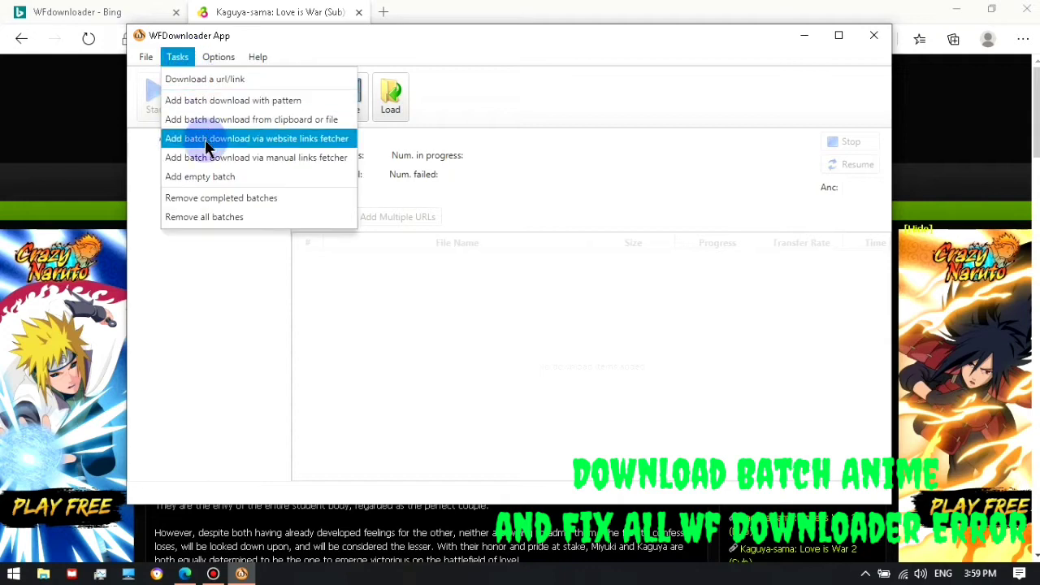
pyautogui.click(298, 160)
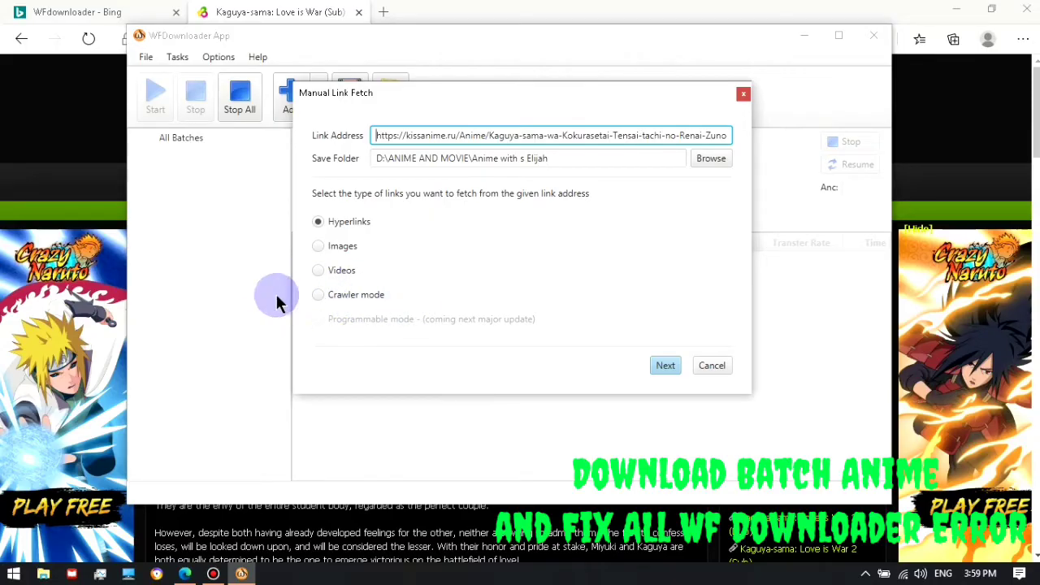
pyautogui.click(350, 294)
pyautogui.click(667, 369)
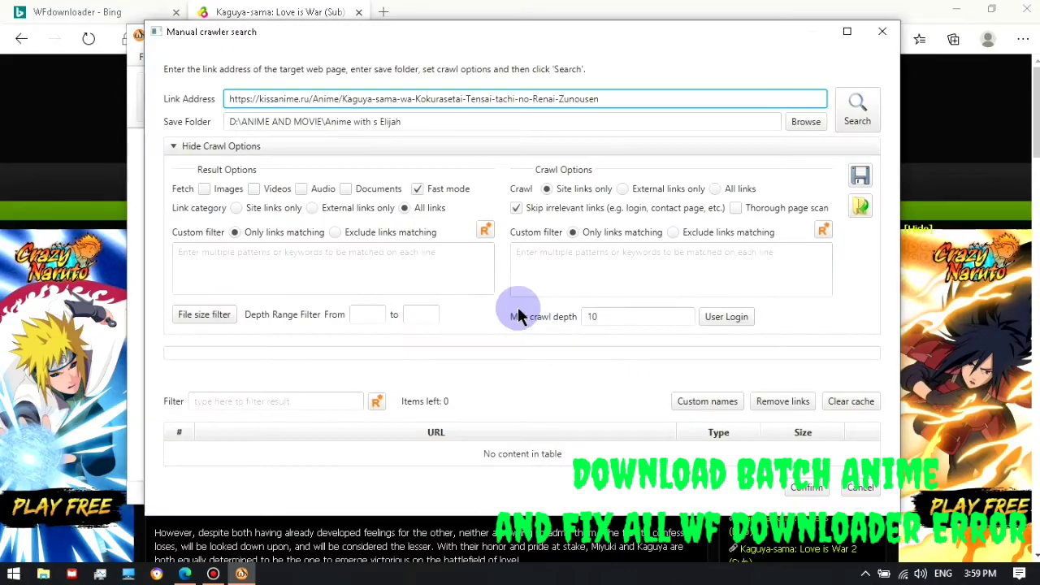
# - Open the crawler's user login browser and load kissanime.ru down to its security check
pyautogui.click(741, 318)
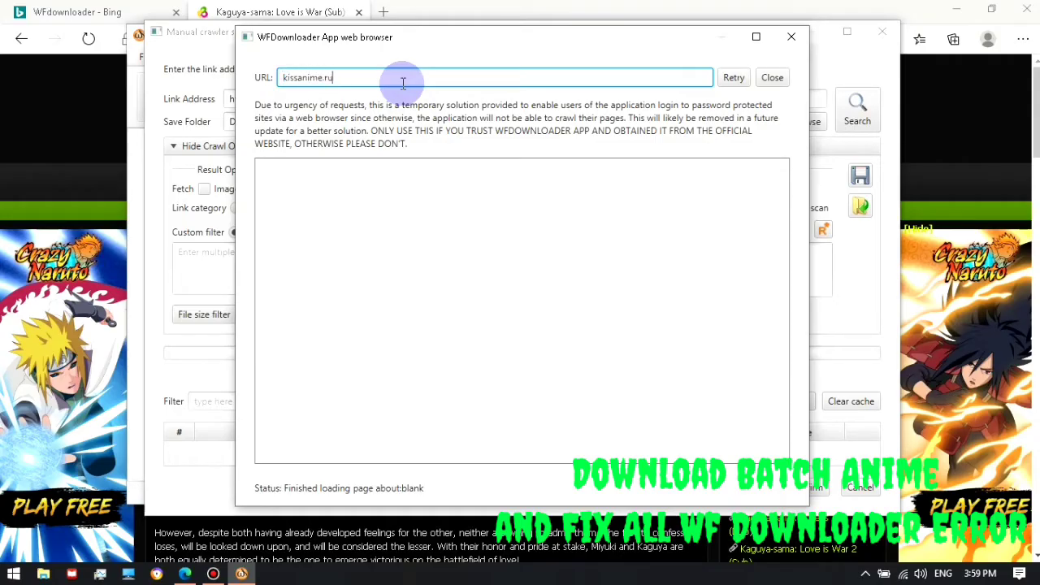
pyautogui.press('Return')
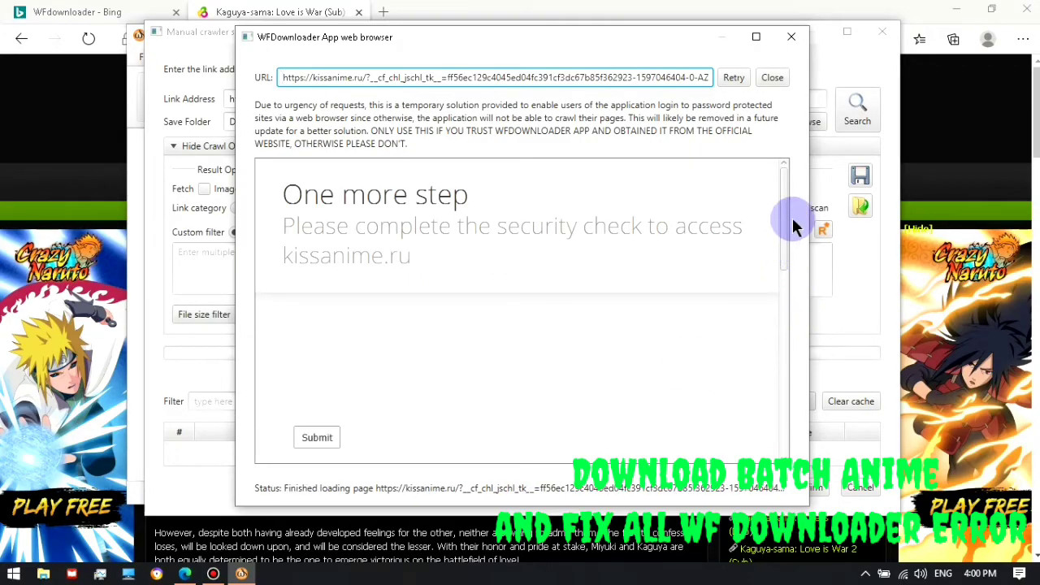
pyautogui.moveTo(790, 220); pyautogui.dragTo(786, 243)
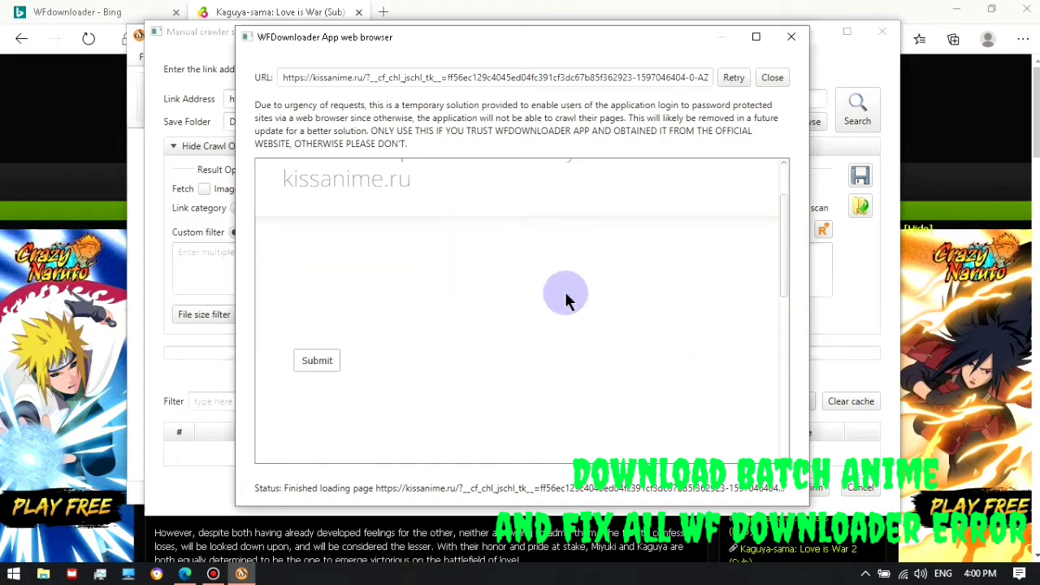
# - Try to submit the kissanime.ru security check, and close the login browser and the crawler search
pyautogui.click(306, 358)
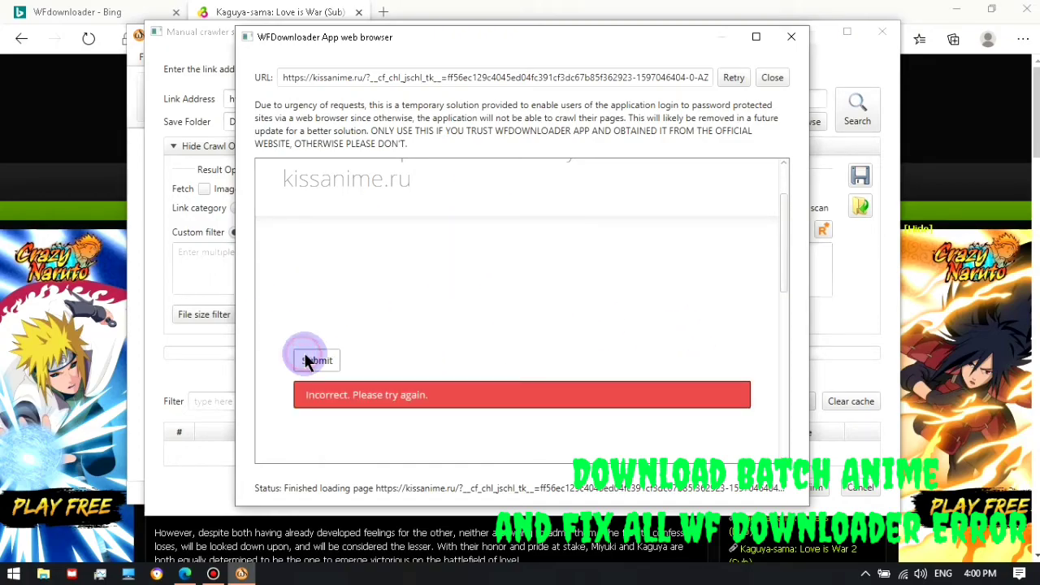
pyautogui.click(773, 78)
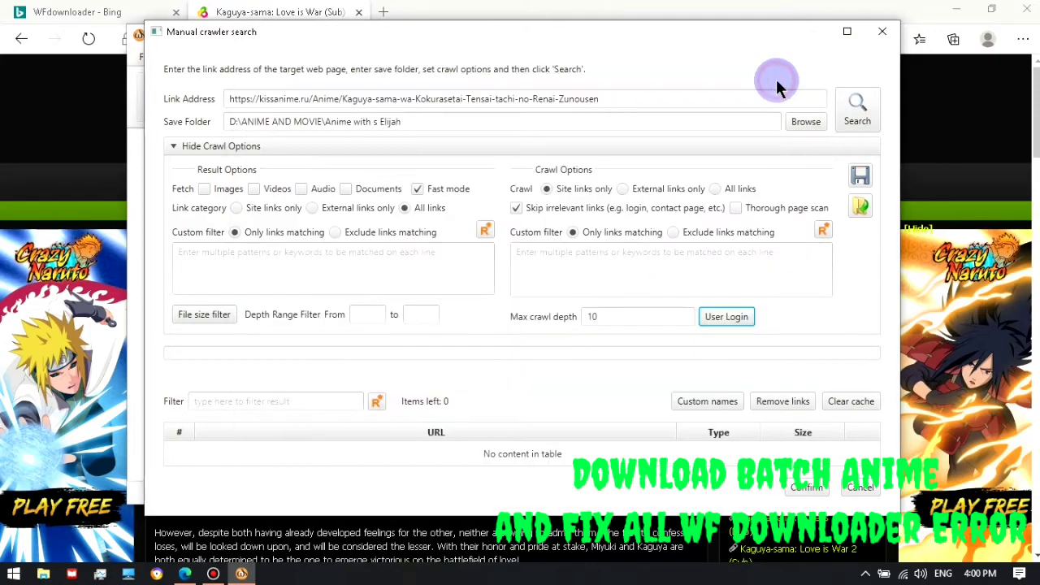
pyautogui.click(861, 487)
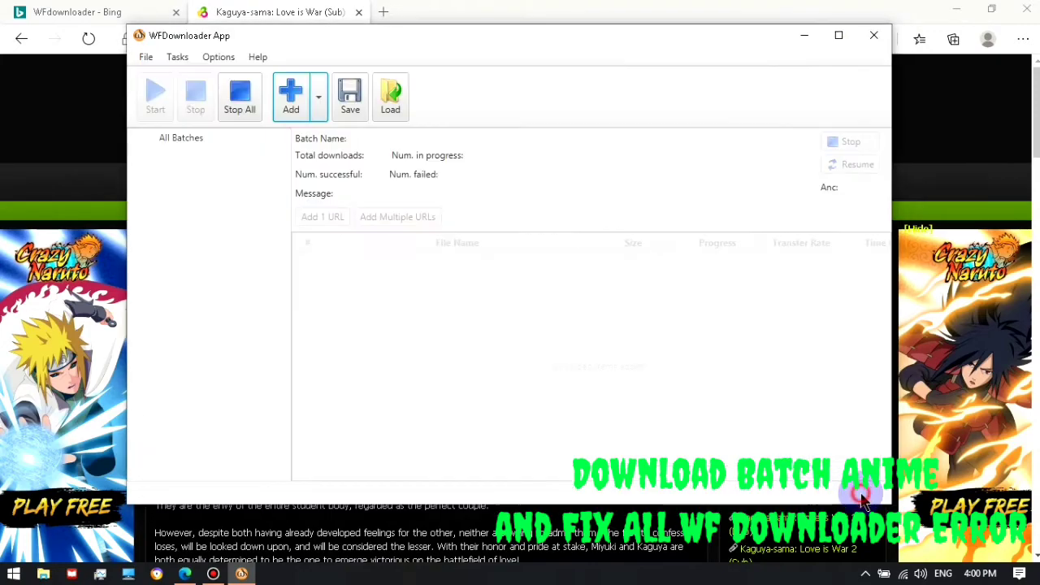
# - Close WFDownloader App and minimize the web browser to get back to a refreshed desktop
pyautogui.click(884, 39)
pyautogui.click(952, 8)
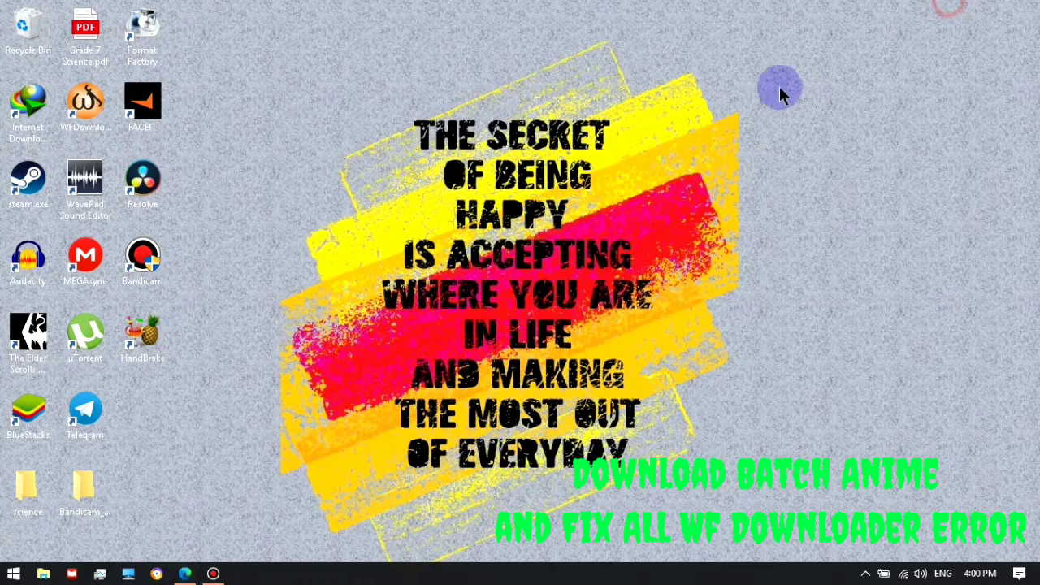
pyautogui.rightClick(753, 93)
pyautogui.click(800, 137)
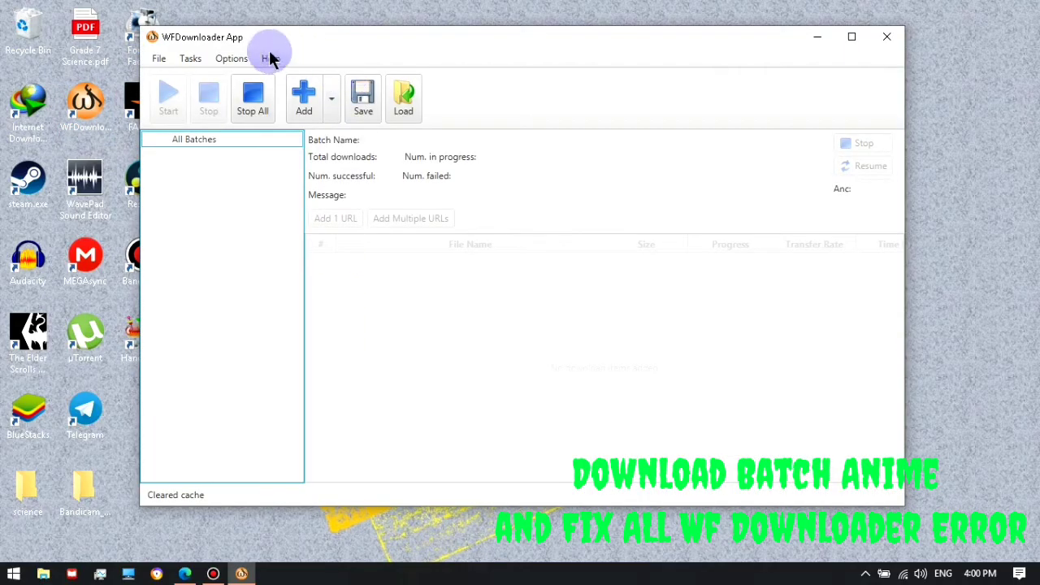
# - In WFDownloader App, add a batch download via the manual links fetcher in Crawler mode for the Kaguya-sama page
pyautogui.click(234, 58)
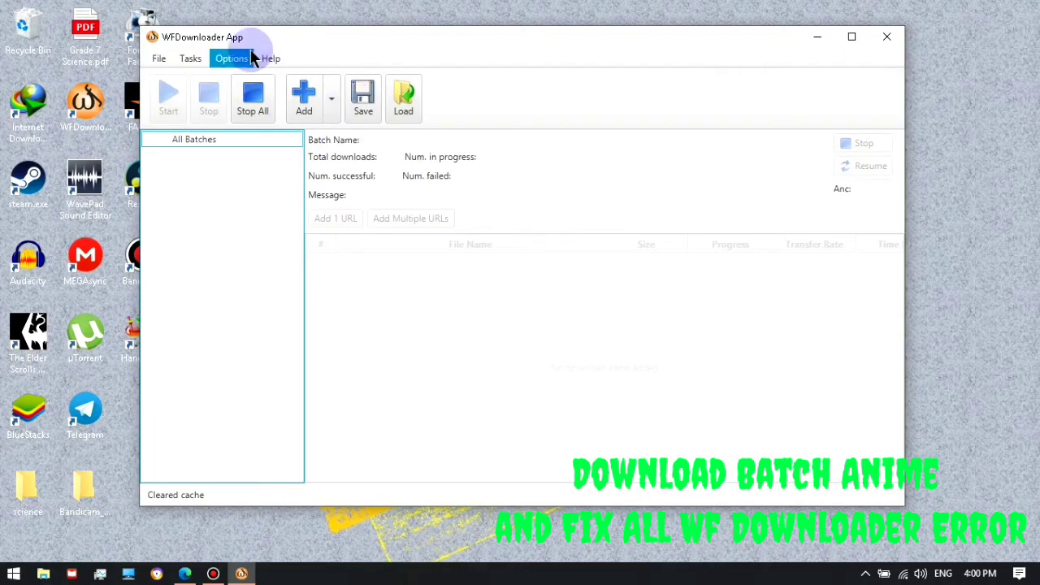
pyautogui.click(246, 101)
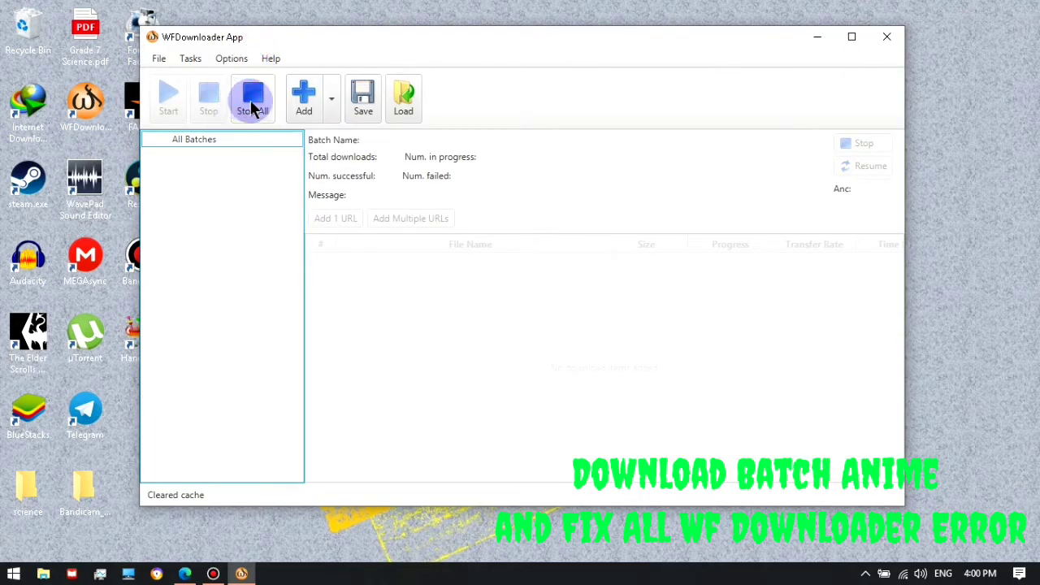
pyautogui.click(208, 60)
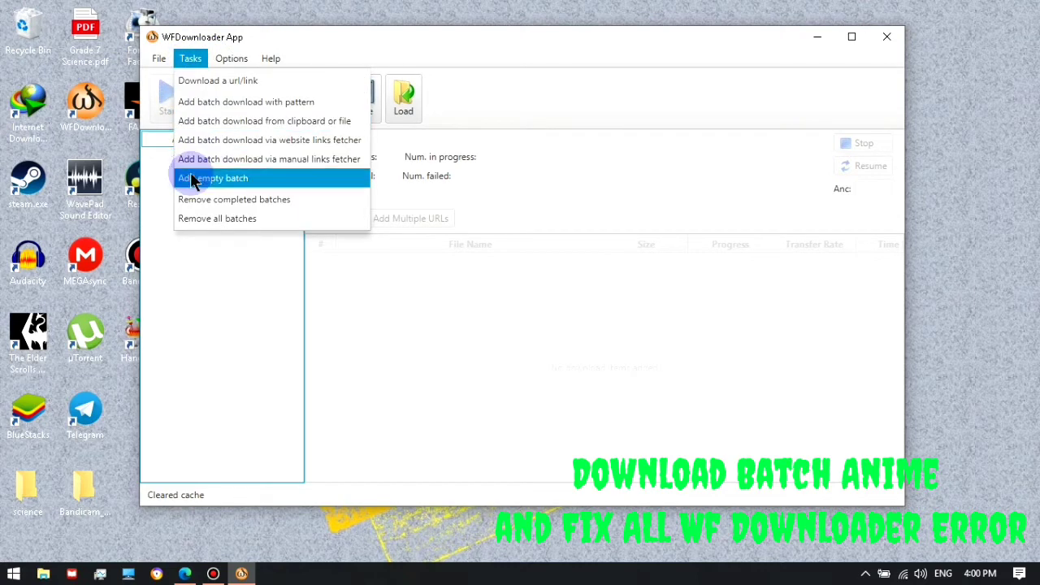
pyautogui.click(209, 162)
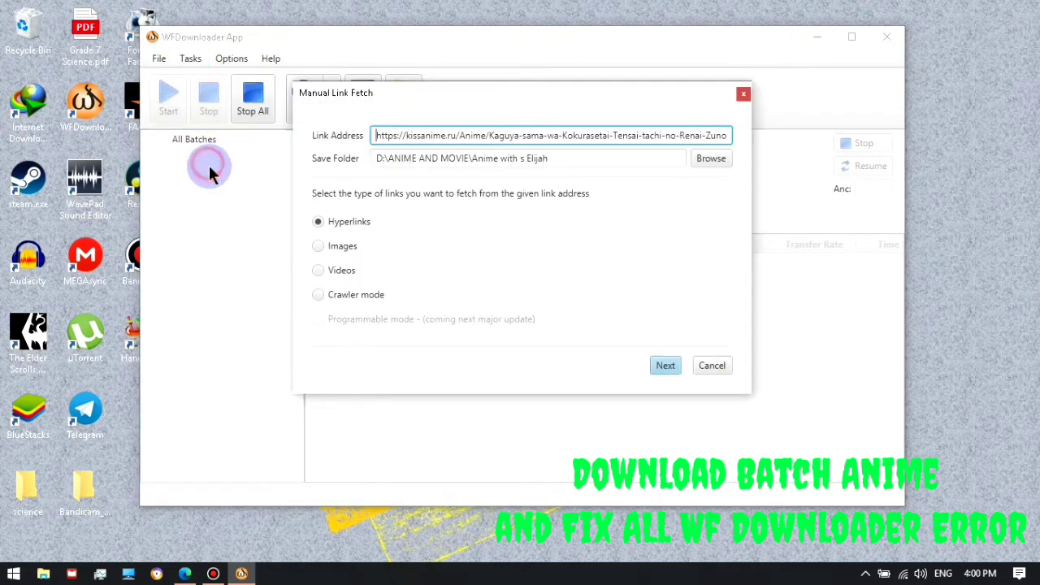
pyautogui.click(341, 296)
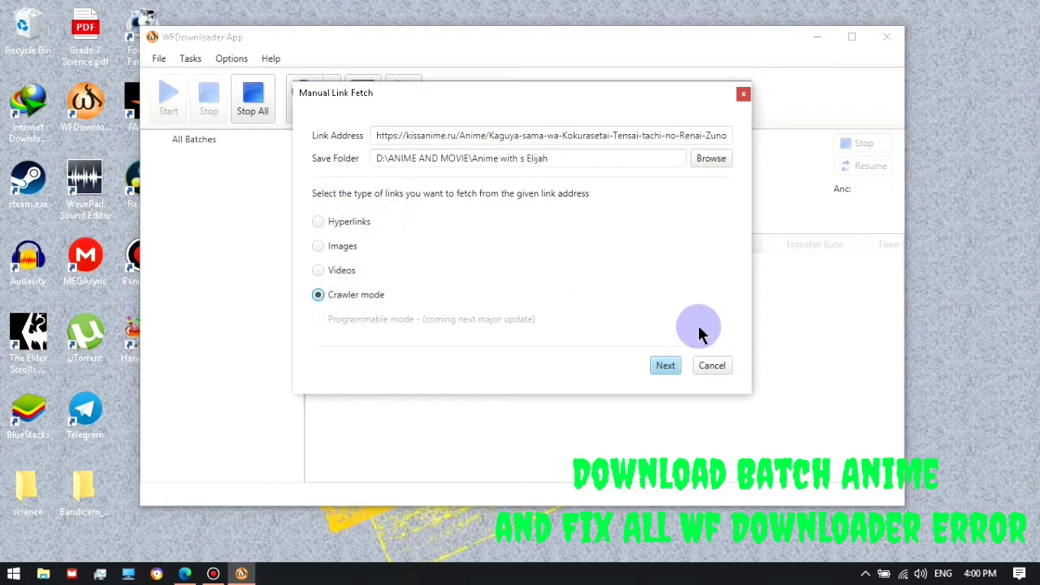
pyautogui.click(674, 364)
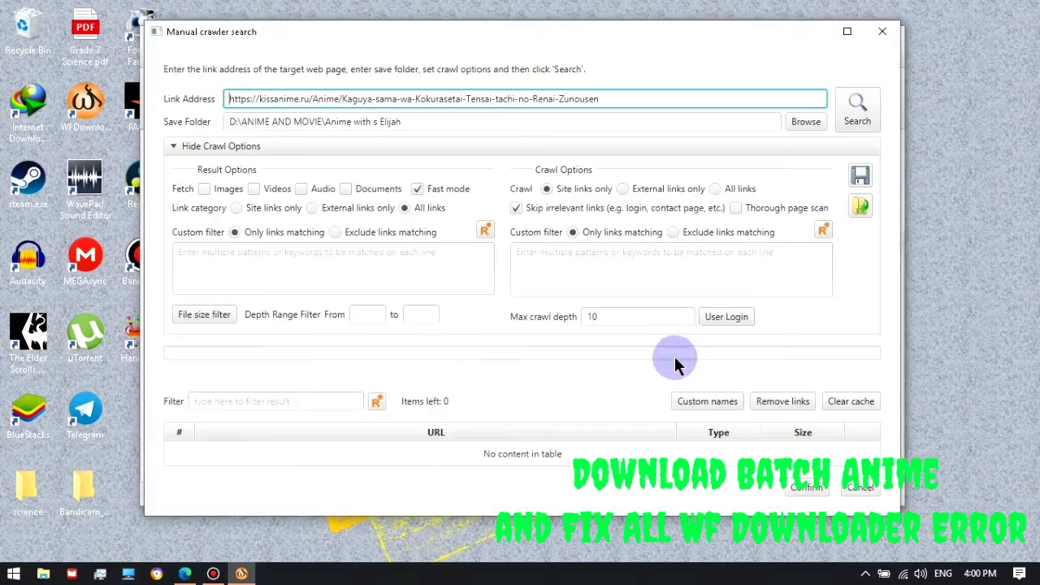
# - Try loading kissanime.ru again in the crawler's user login browser, and close that browser
pyautogui.click(726, 317)
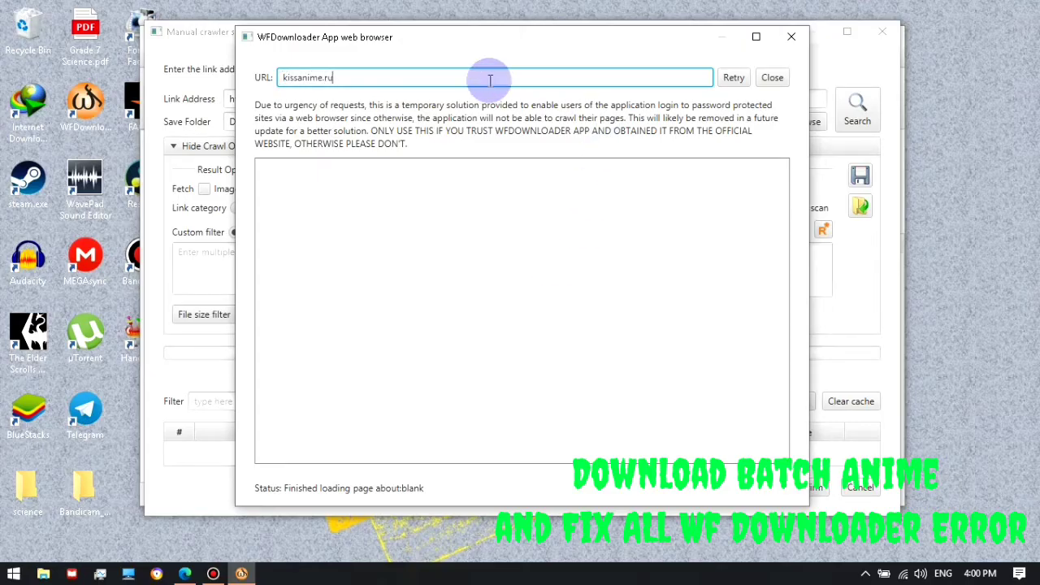
pyautogui.press('Return')
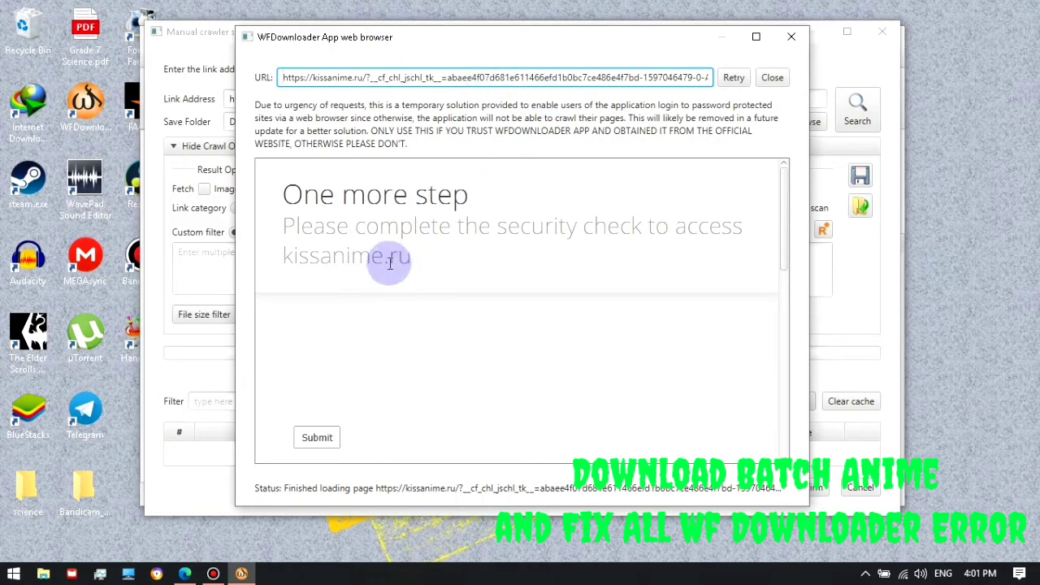
pyautogui.click(791, 36)
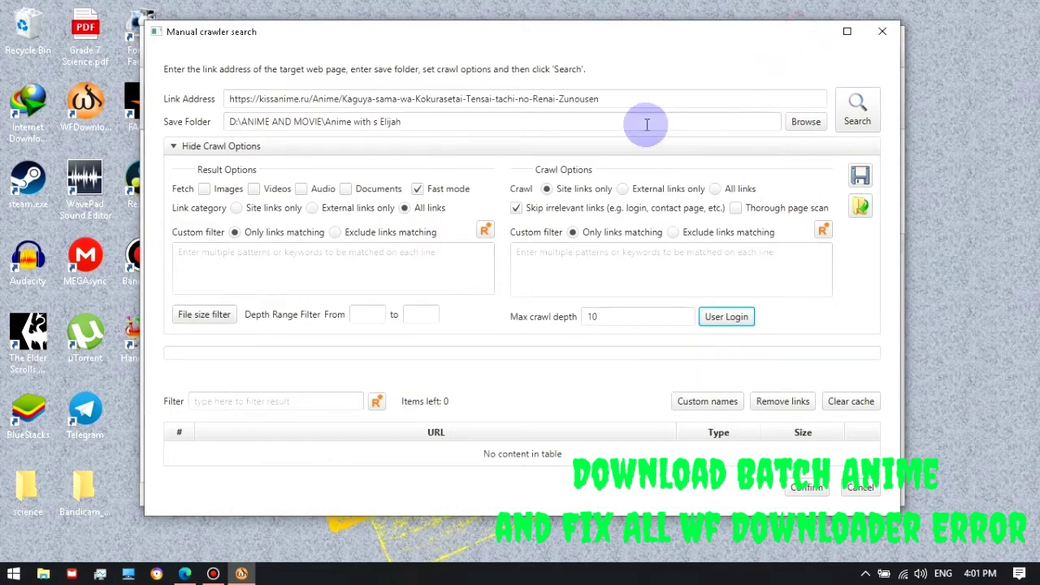
# - Switch to Windows Settings and turn on Real-time protection in the Virus & threat protection settings of Windows Security
pyautogui.click(13, 574)
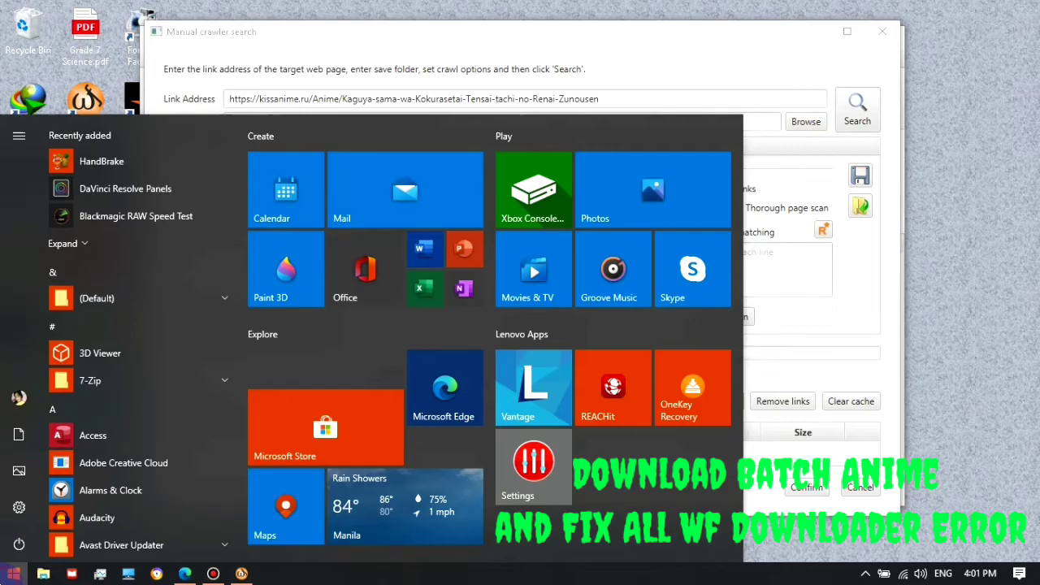
pyautogui.click(16, 519)
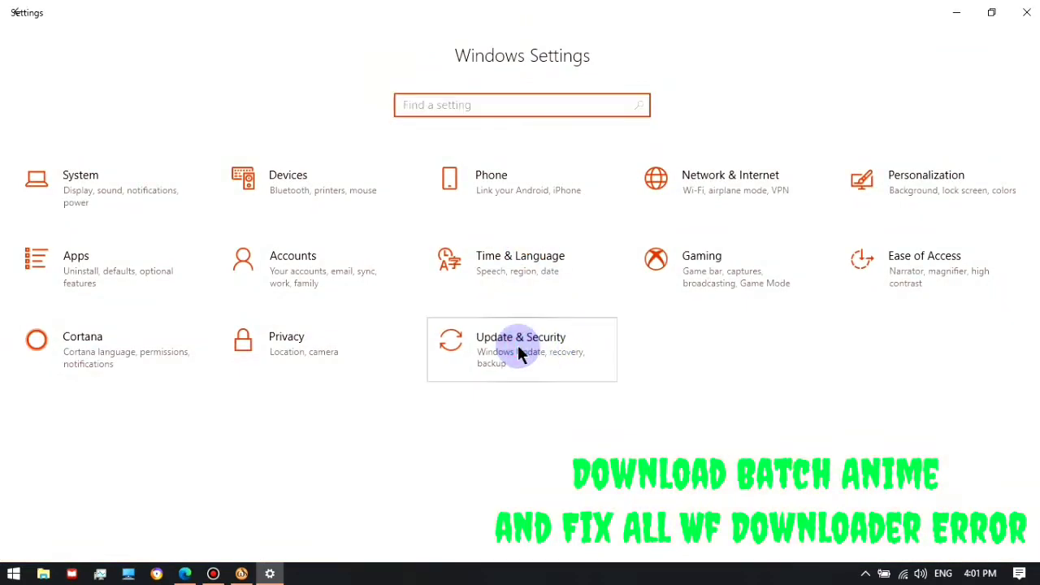
pyautogui.click(562, 338)
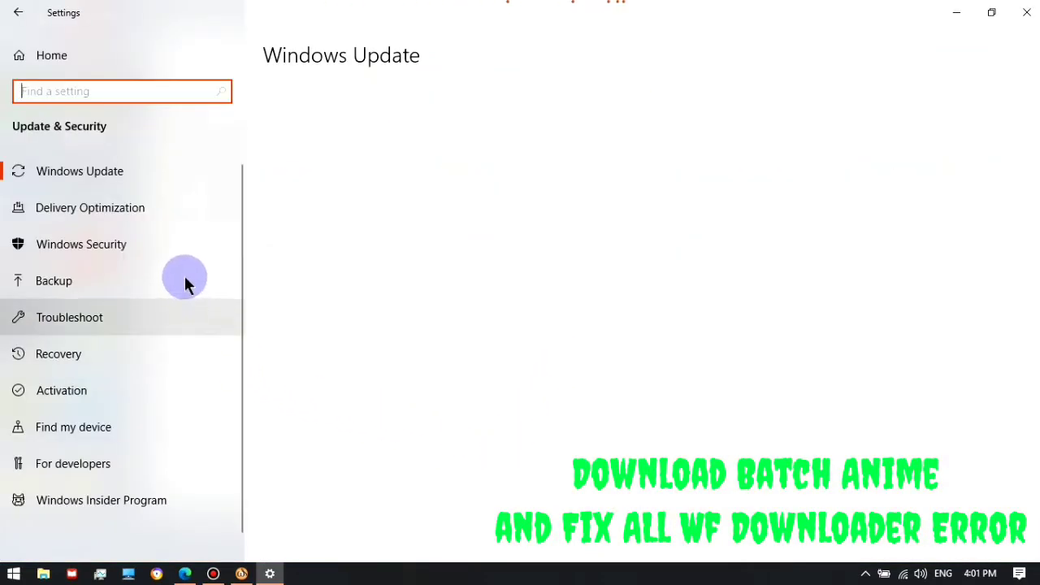
pyautogui.click(75, 250)
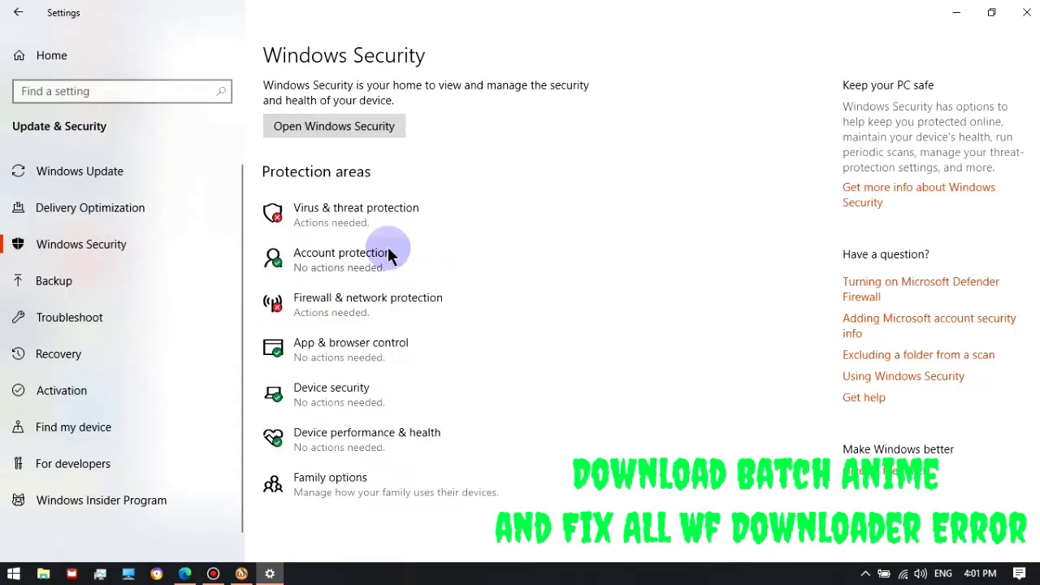
pyautogui.click(348, 308)
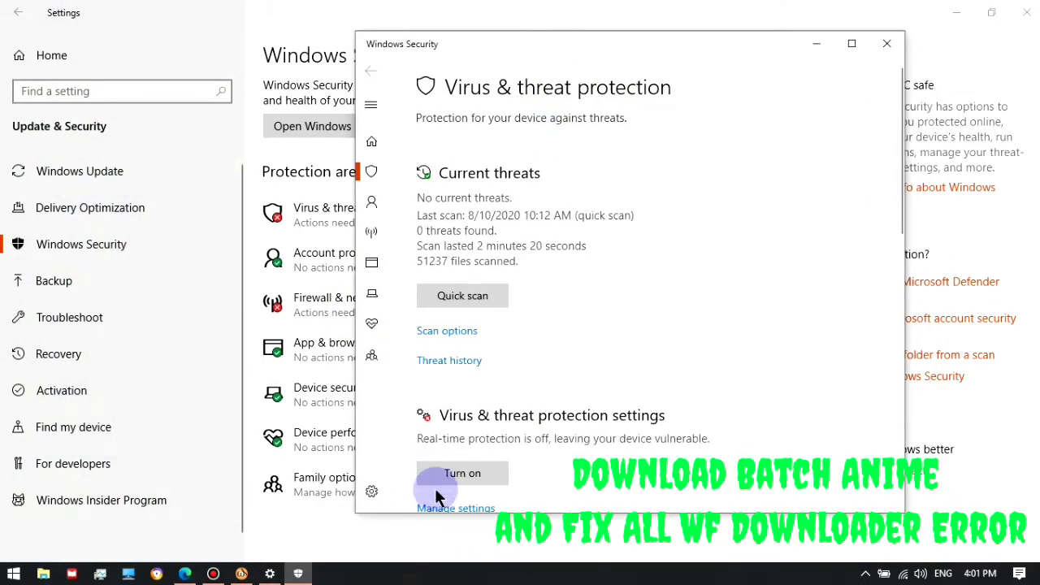
pyautogui.click(442, 506)
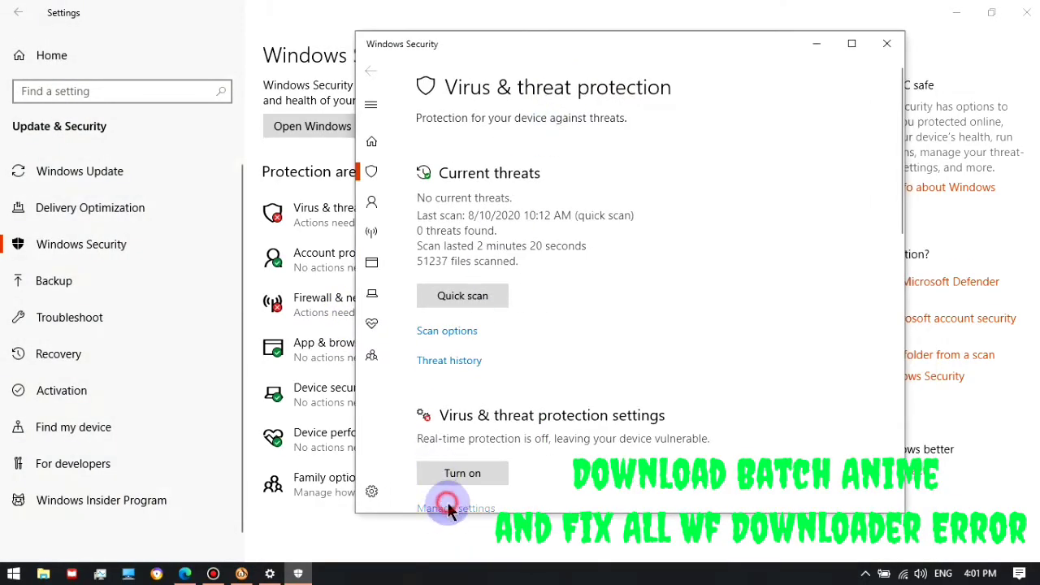
pyautogui.click(436, 307)
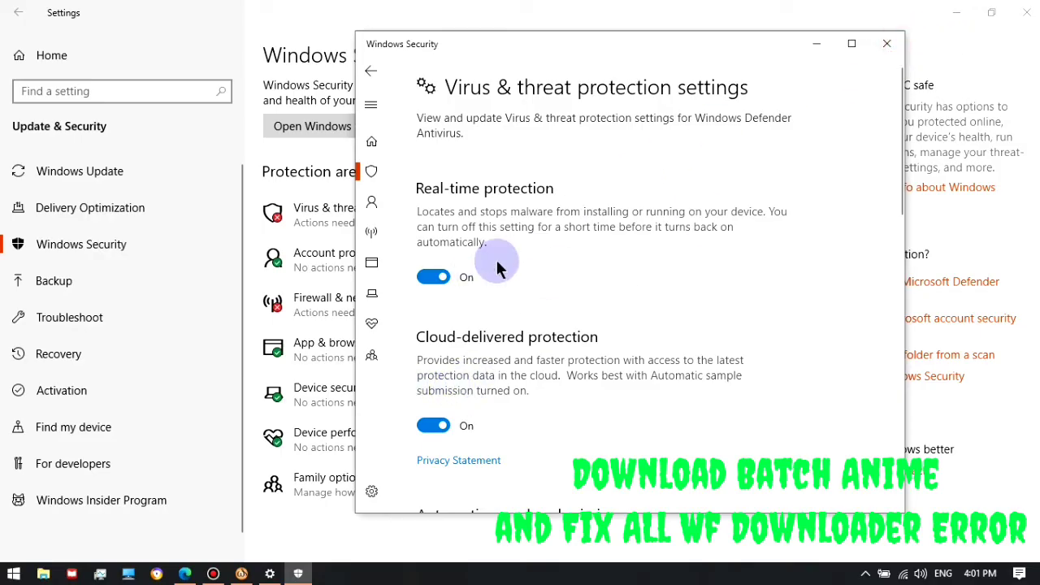
# - Open the advanced settings of Windows Defender Firewall from Firewall & network protection
pyautogui.click(308, 313)
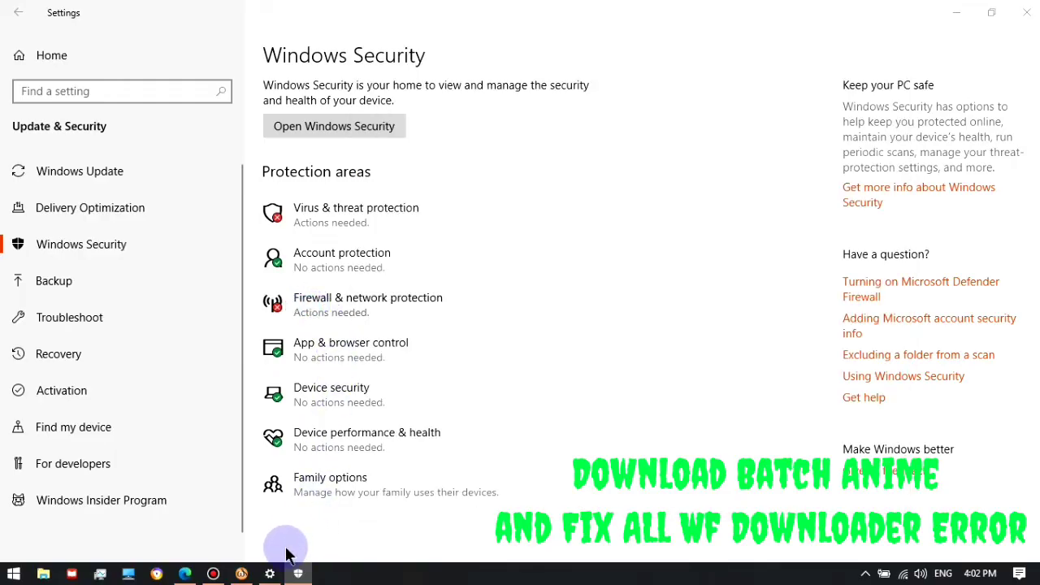
pyautogui.moveTo(280, 575)
pyautogui.click(358, 305)
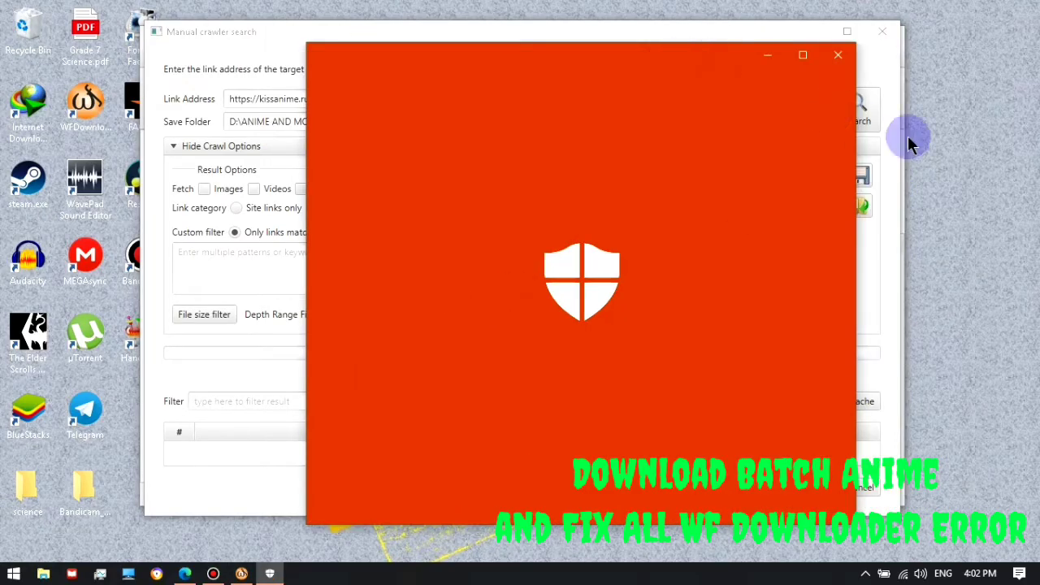
pyautogui.rightClick(975, 146)
pyautogui.click(977, 192)
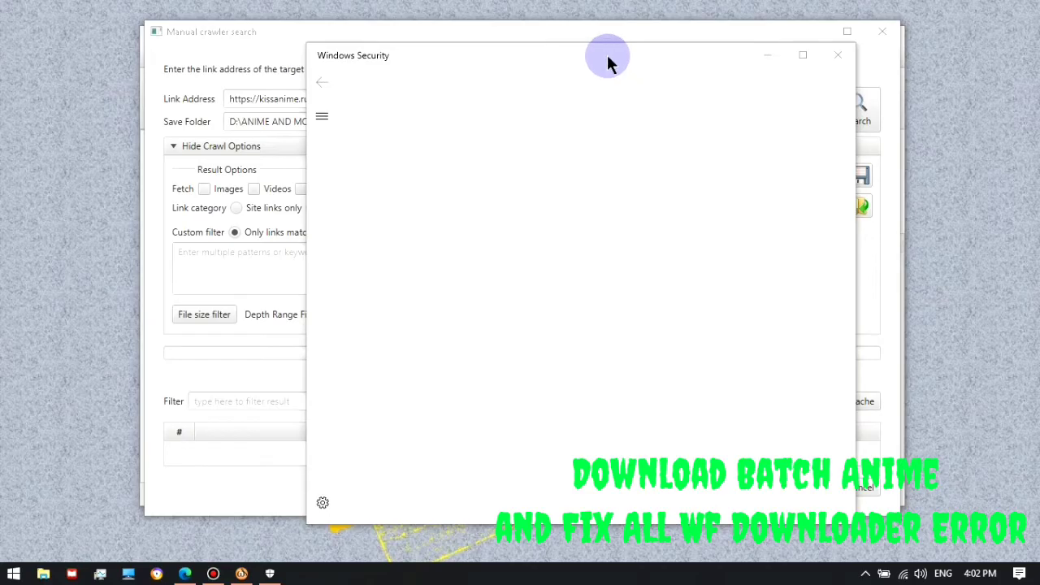
pyautogui.moveTo(607, 54); pyautogui.dragTo(541, 44)
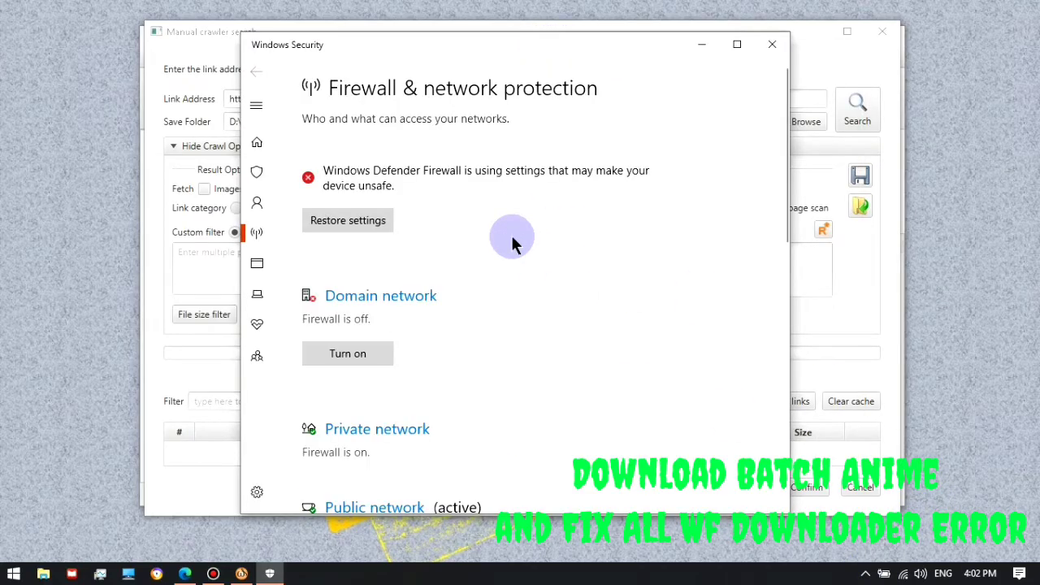
pyautogui.scroll(-10, 520, 341)
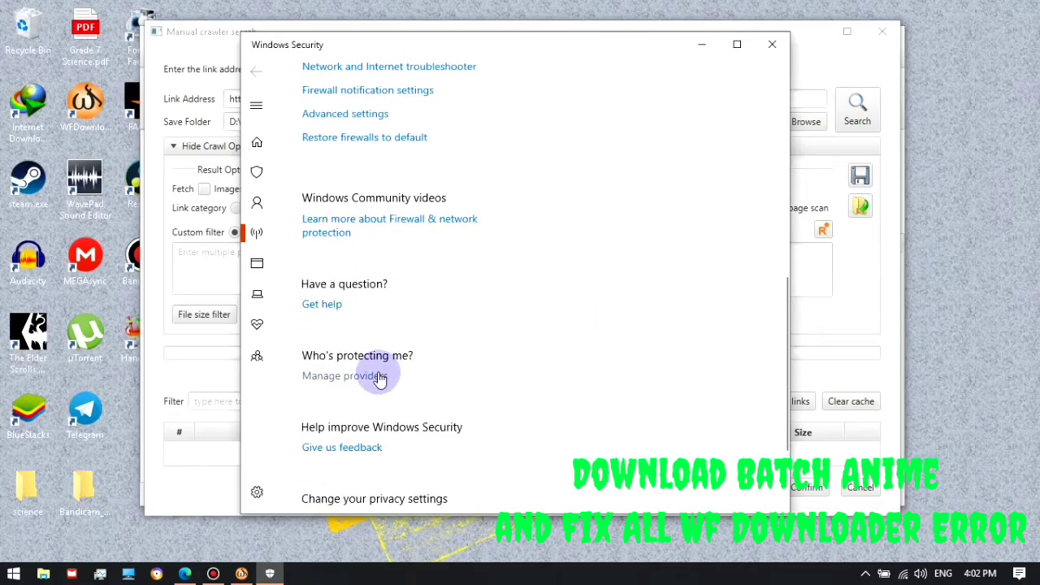
pyautogui.scroll(4, 568, 284)
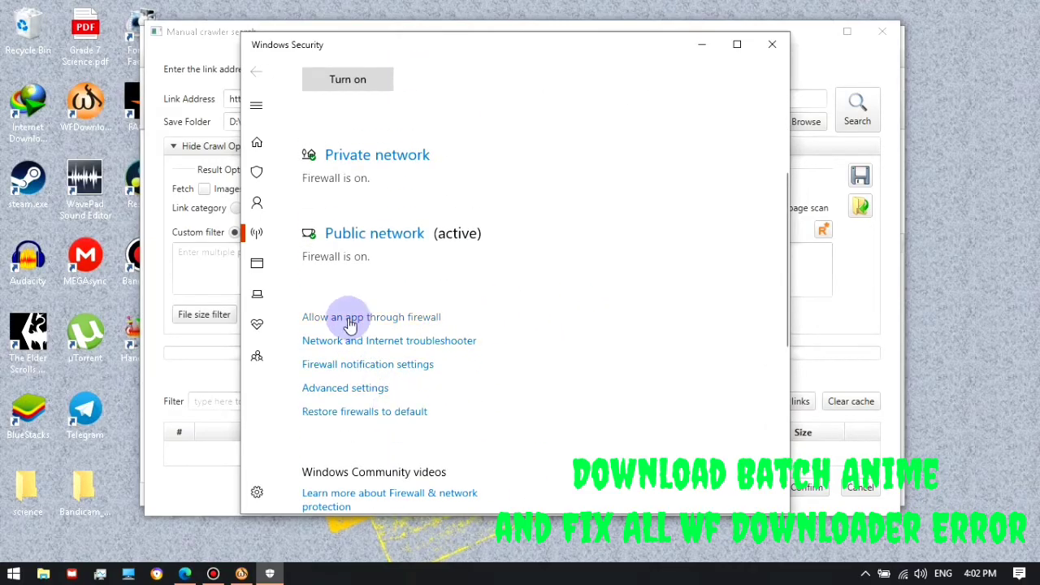
pyautogui.click(348, 389)
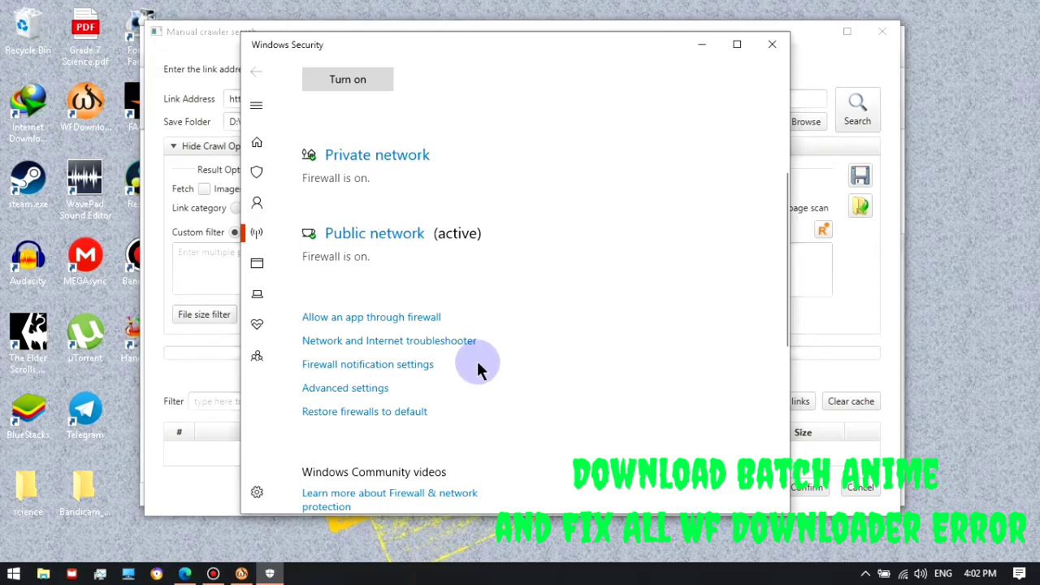
pyautogui.scroll(5, 478, 368)
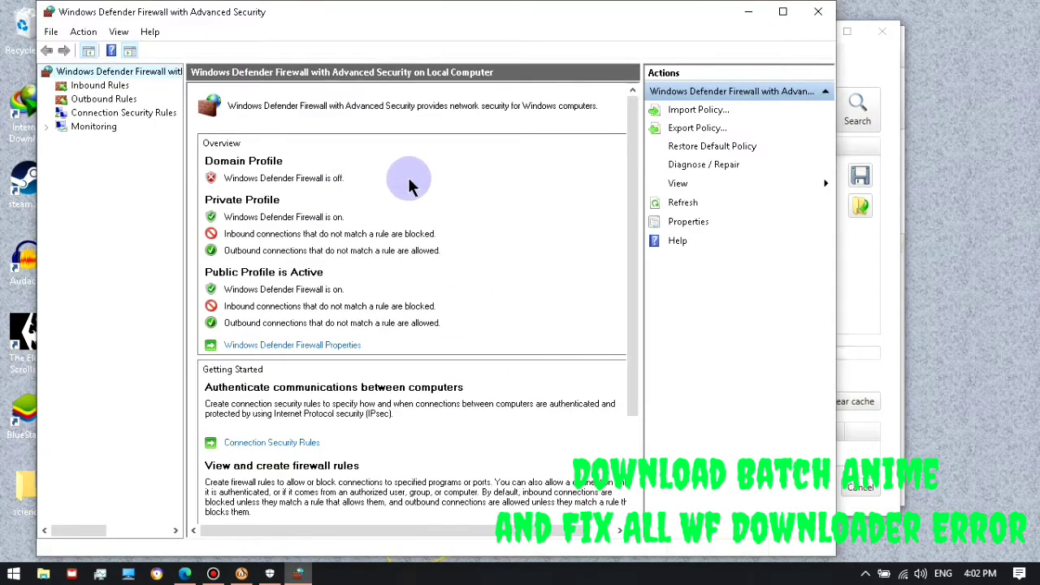
# - Set the Domain Profile firewall state to On (recommended), apply it, and close the firewall and Windows Security windows
pyautogui.click(294, 348)
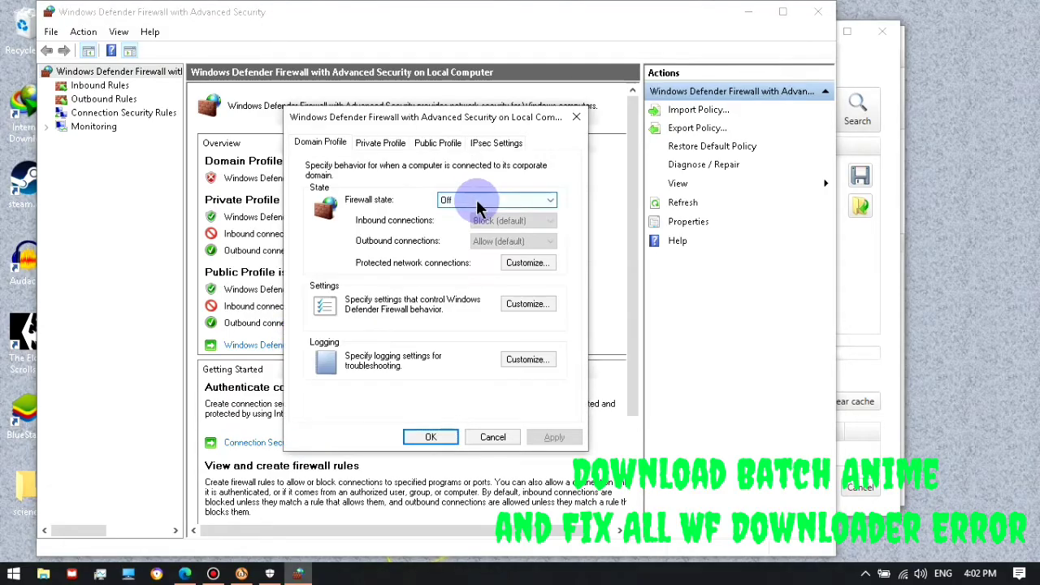
pyautogui.click(478, 207)
pyautogui.click(479, 212)
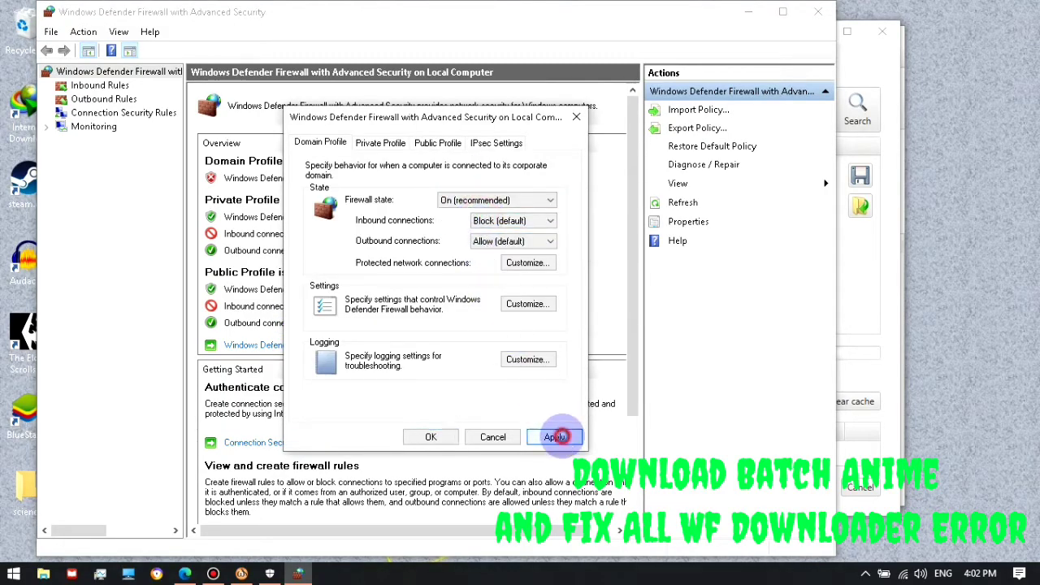
pyautogui.click(555, 436)
pyautogui.click(432, 437)
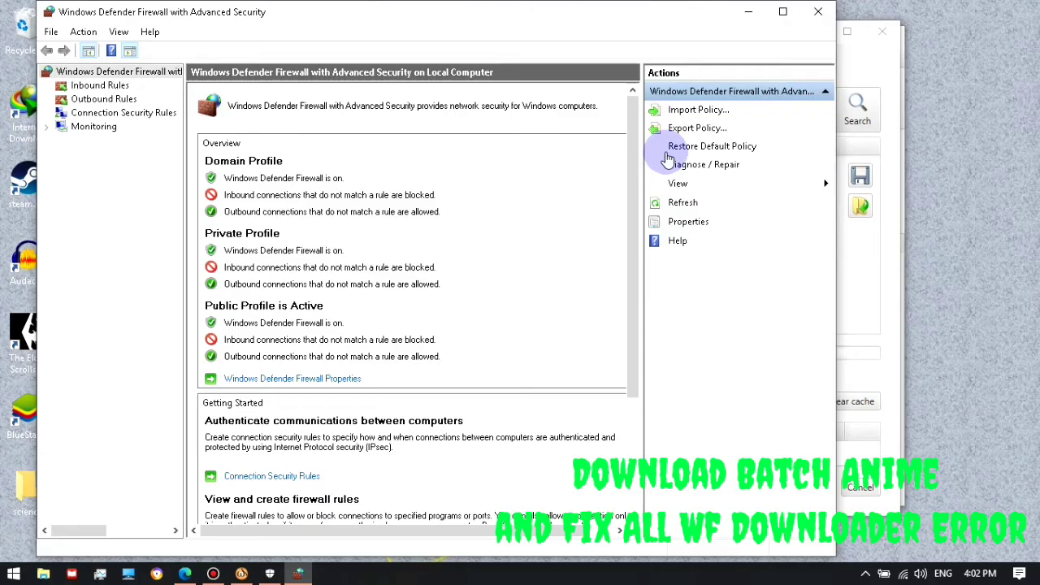
pyautogui.click(823, 16)
pyautogui.click(774, 43)
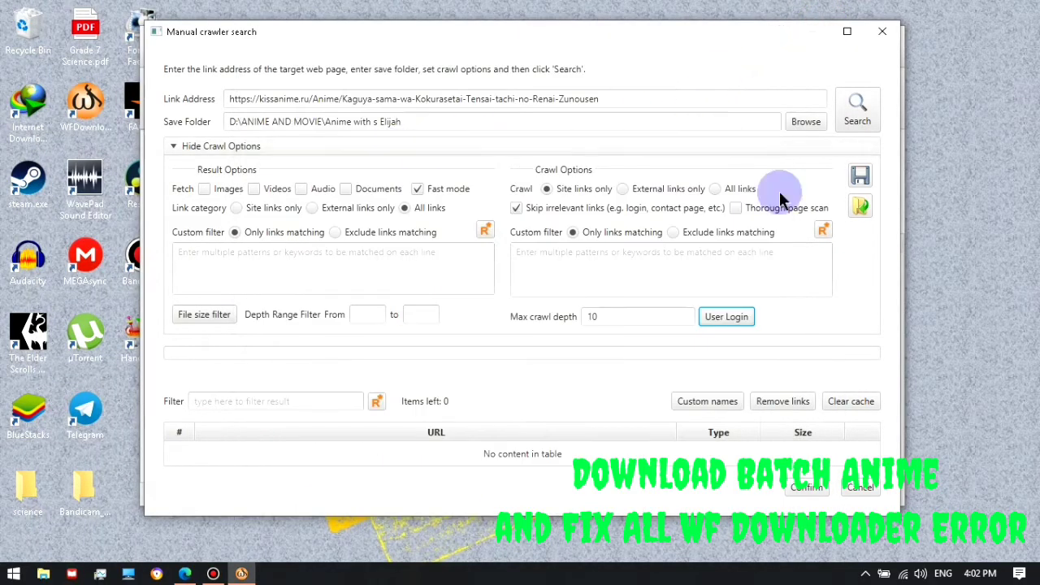
# - Cancel the manual crawler search and restart WFDownloader App
pyautogui.click(861, 486)
pyautogui.click(883, 35)
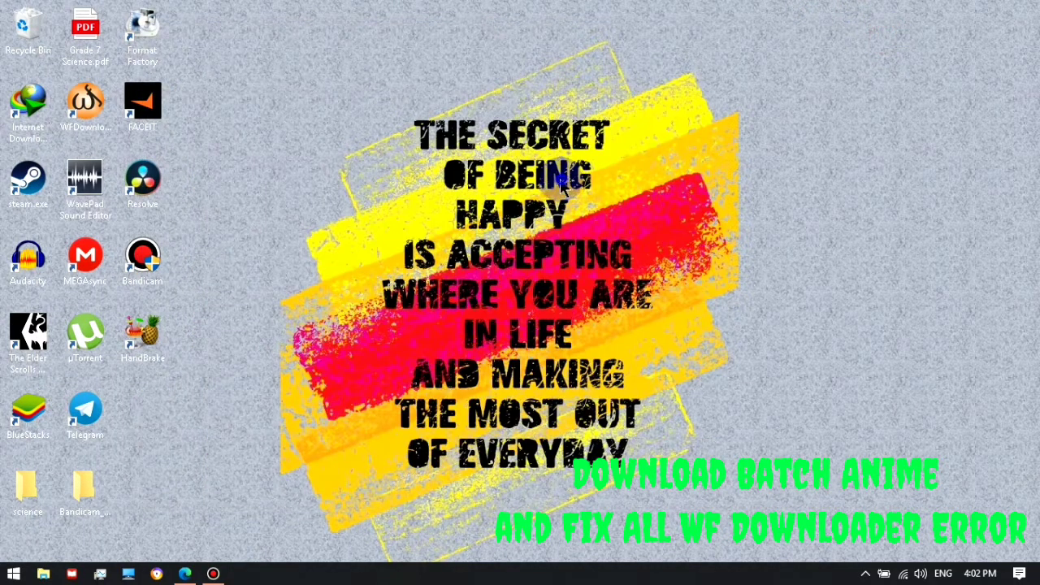
pyautogui.rightClick(561, 185)
pyautogui.click(627, 217)
pyautogui.click(78, 115)
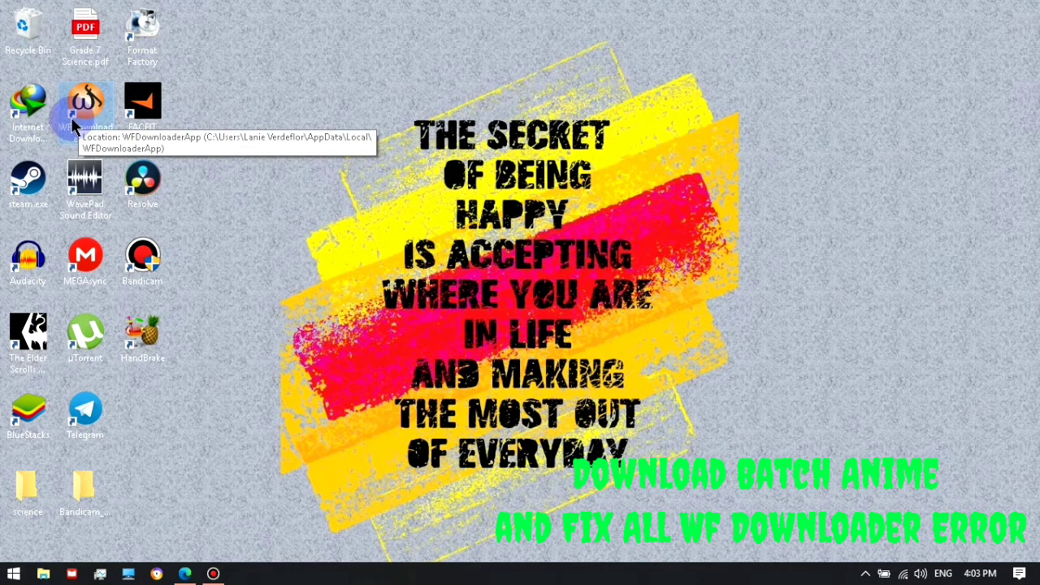
pyautogui.doubleClick(71, 117)
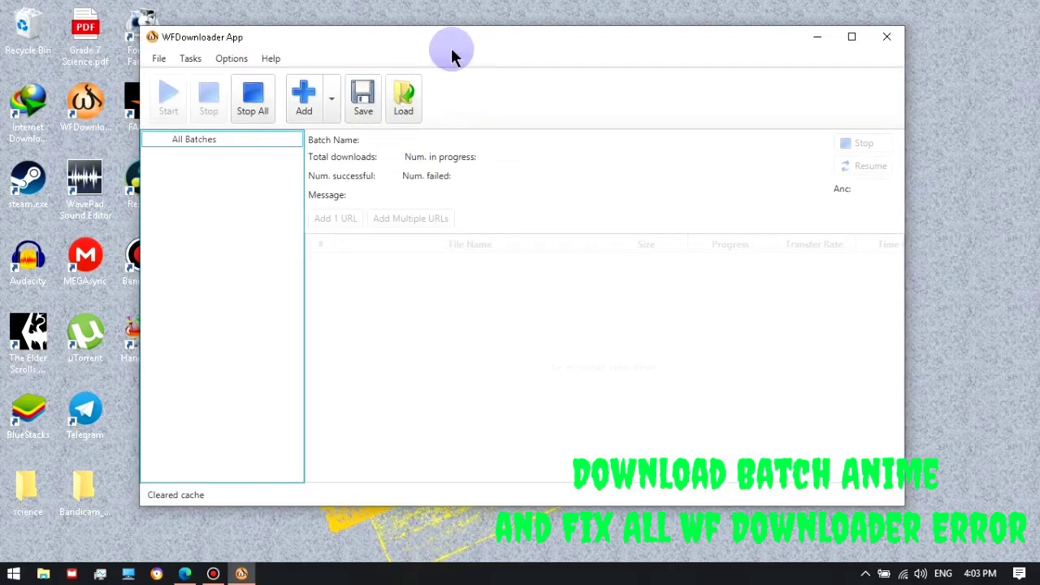
# - Try to fetch links from the Kaguya-sama page on kissanime.ru with the Website Link Fetcher, and cancel the link search
pyautogui.moveTo(454, 43); pyautogui.dragTo(515, 35)
pyautogui.click(422, 90)
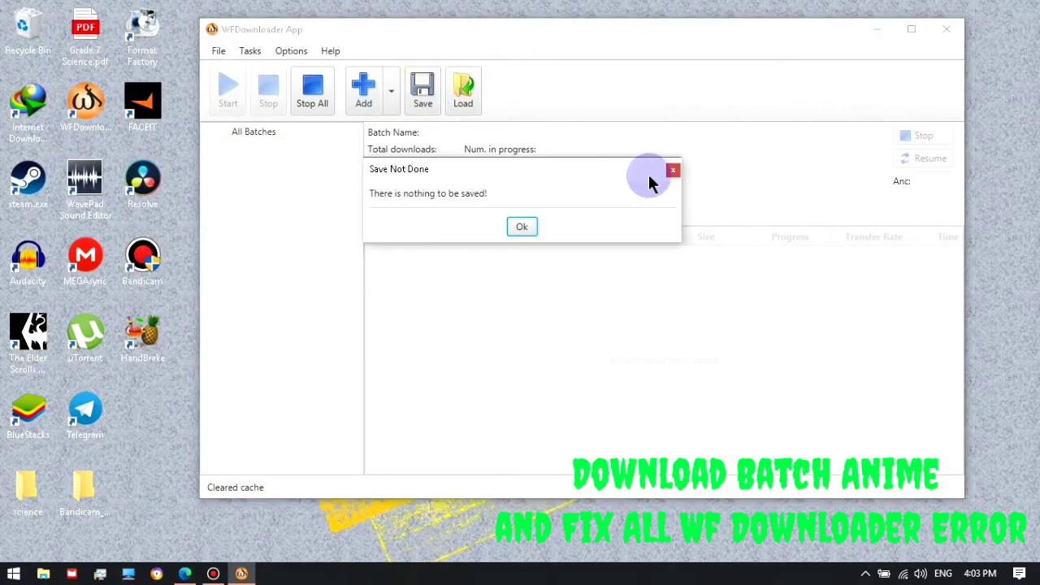
pyautogui.click(673, 170)
pyautogui.click(367, 85)
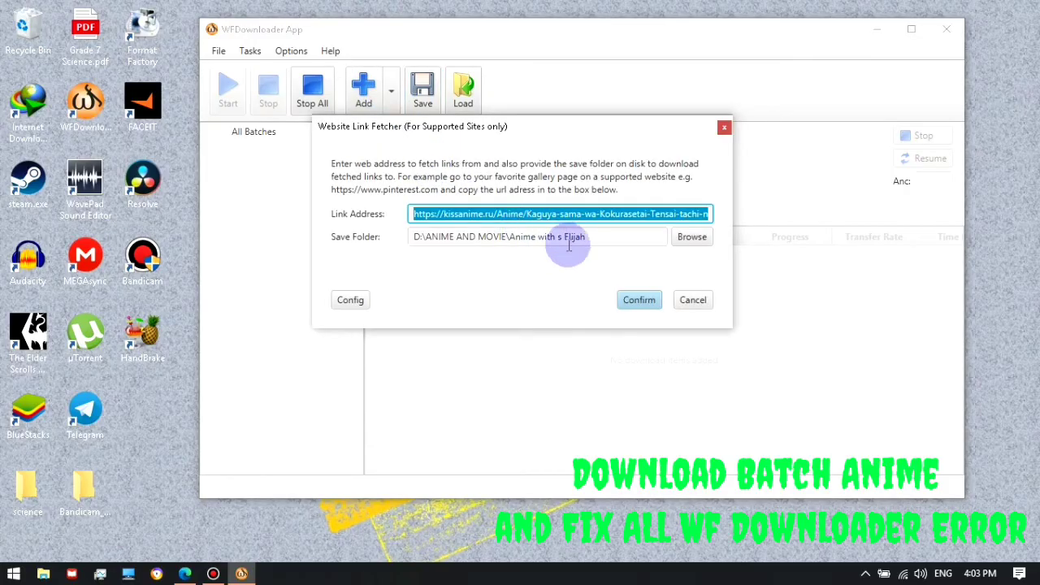
pyautogui.click(637, 299)
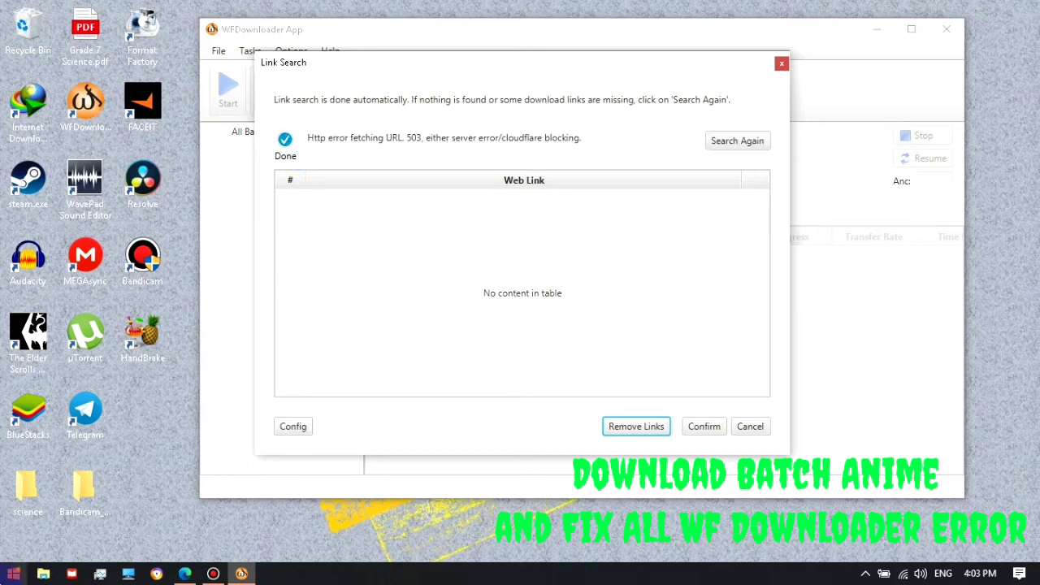
pyautogui.click(750, 427)
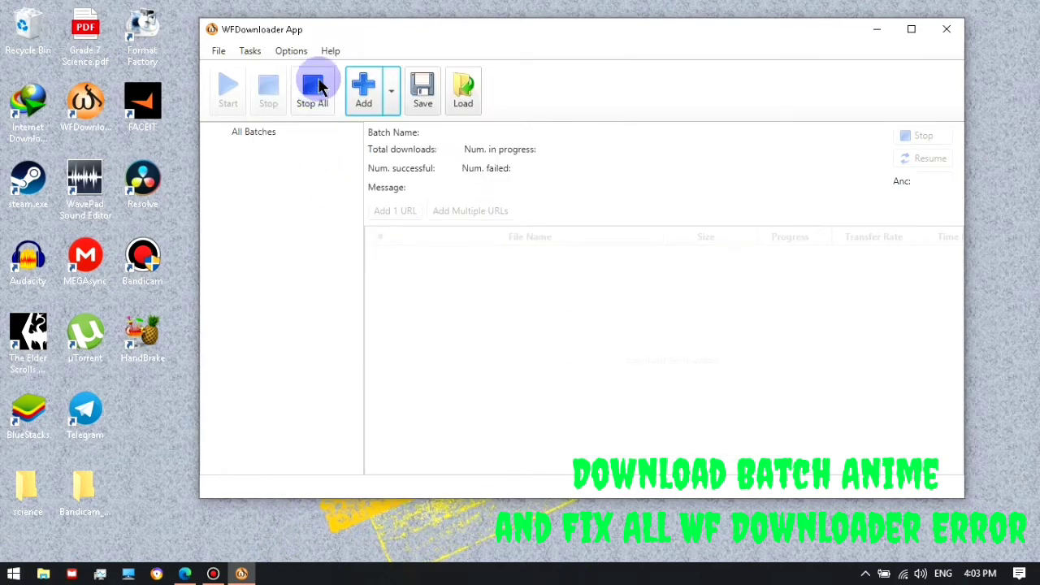
# - Start a manual link fetch for the Kaguya-sama page in Crawler mode
pyautogui.click(248, 50)
pyautogui.click(284, 152)
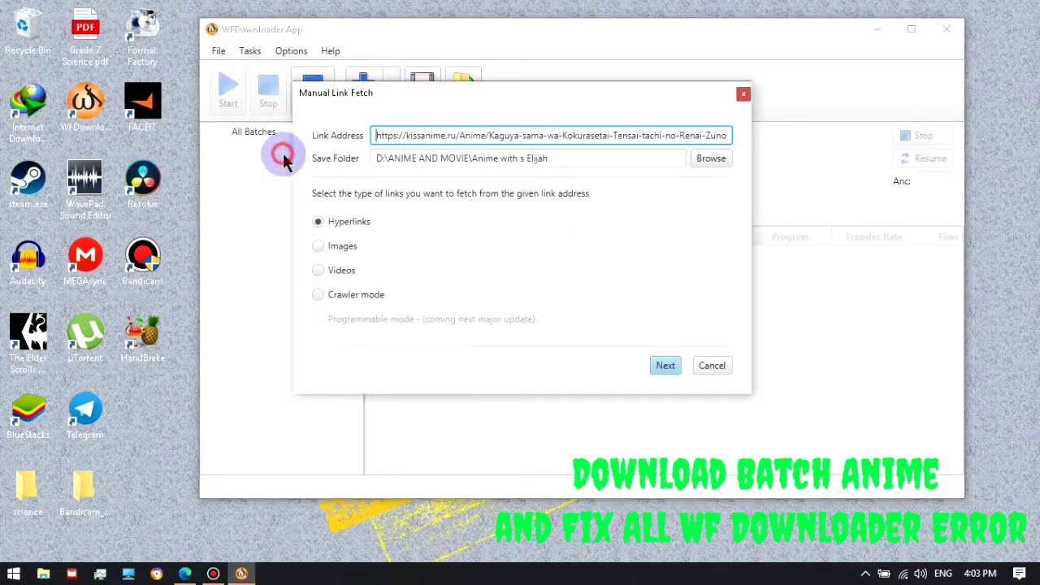
pyautogui.click(333, 295)
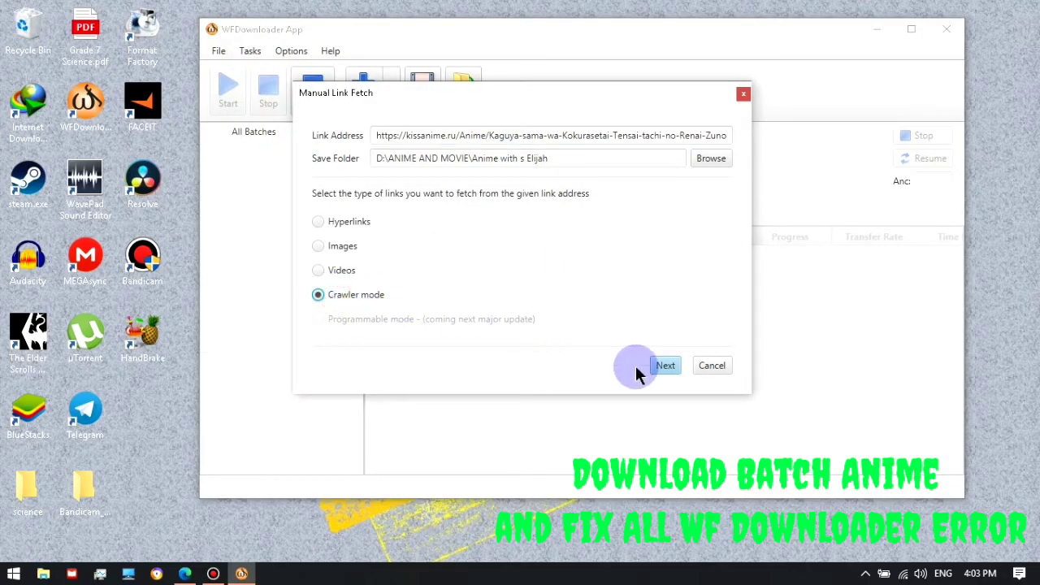
pyautogui.click(664, 366)
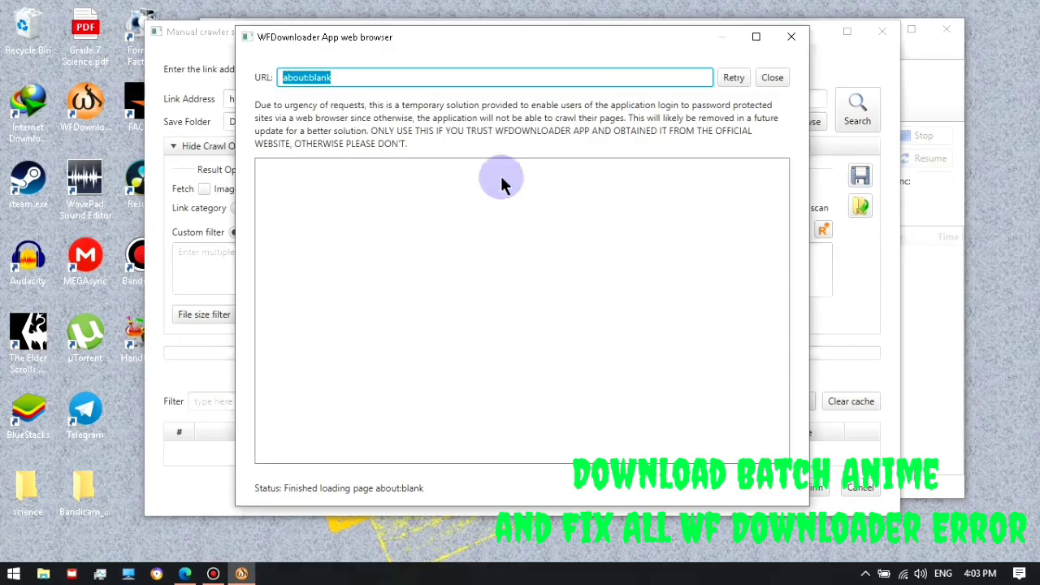
# - Load kissanime.ru in the crawler's user login browser, close that browser, and cancel the crawler search
pyautogui.write('kissani')
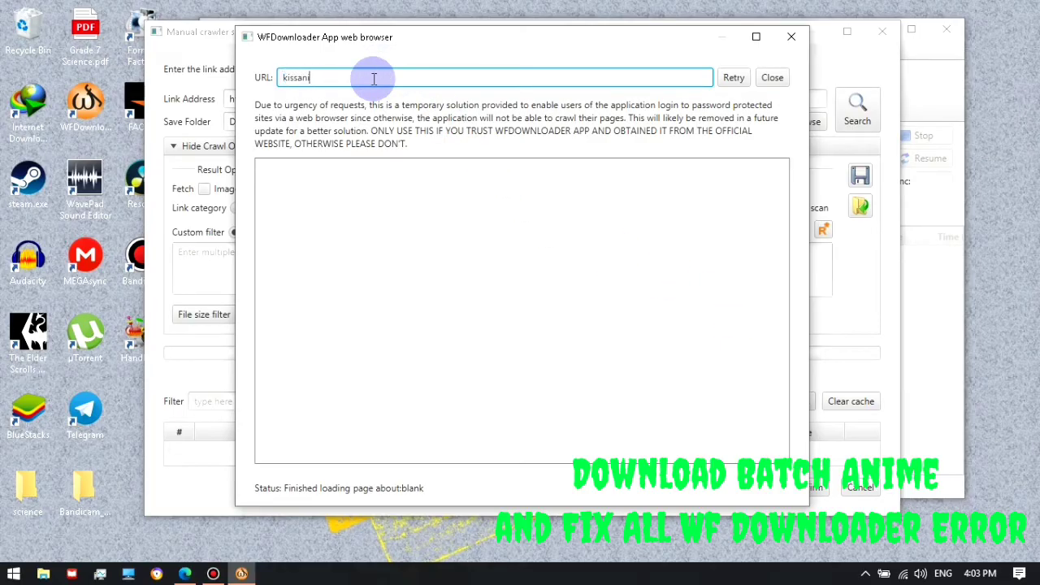
pyautogui.write('me.ru')
pyautogui.press('Return')
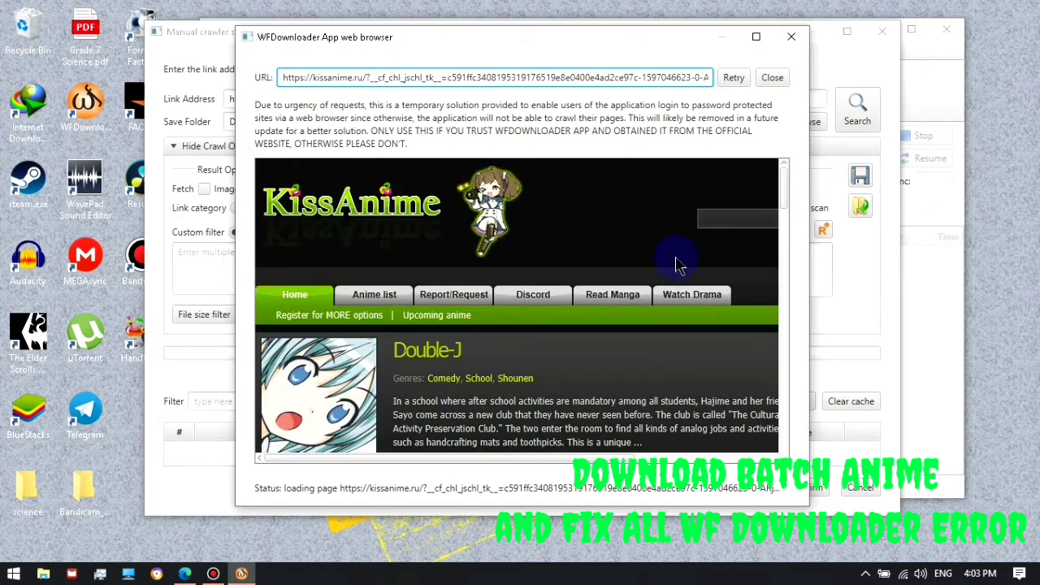
pyautogui.click(772, 77)
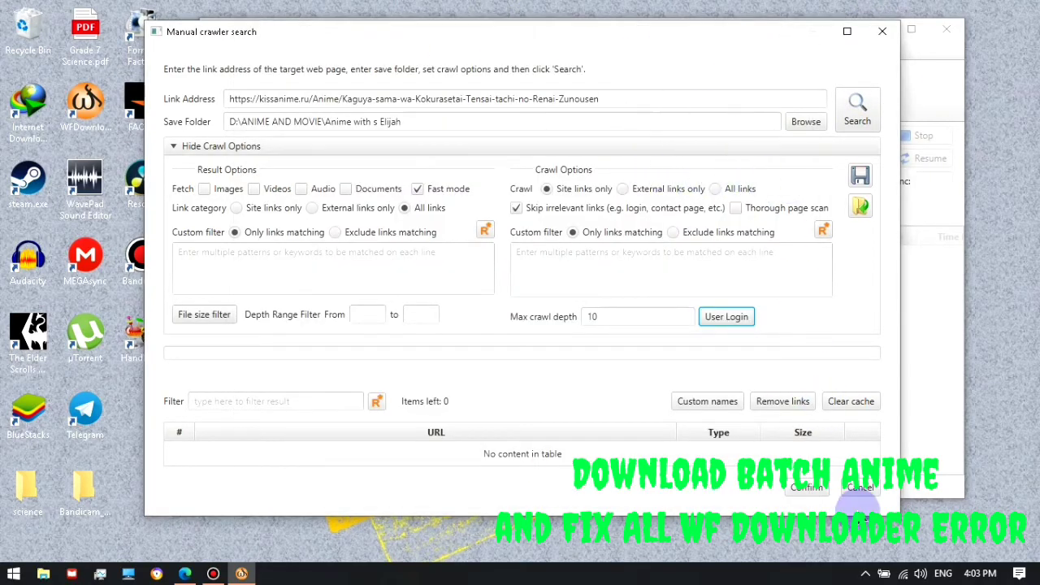
pyautogui.click(855, 485)
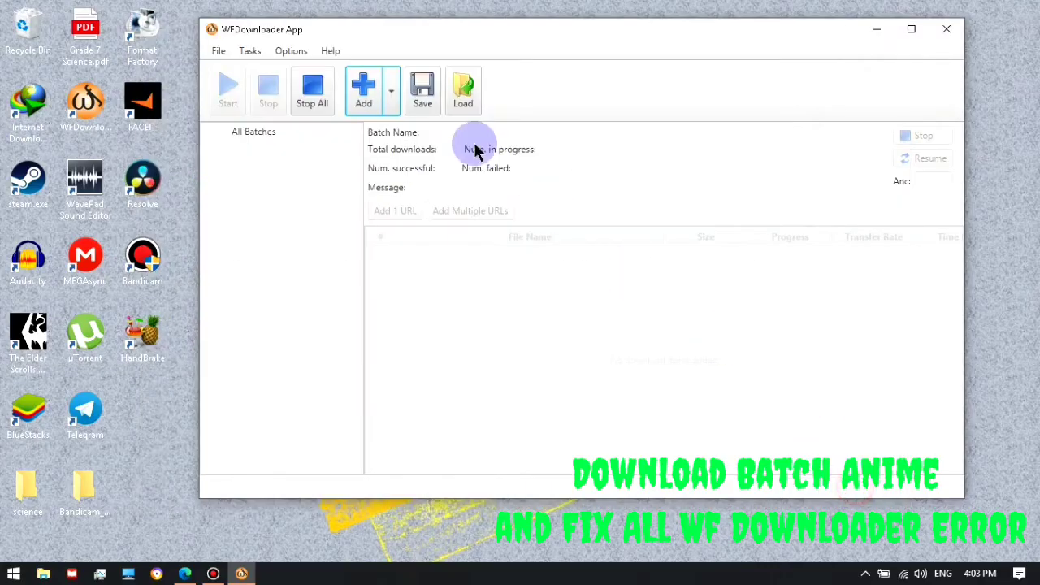
# - Try fetching the Kaguya-sama links with the Website Link Fetcher, and close the captcha browser and the link search
pyautogui.click(368, 96)
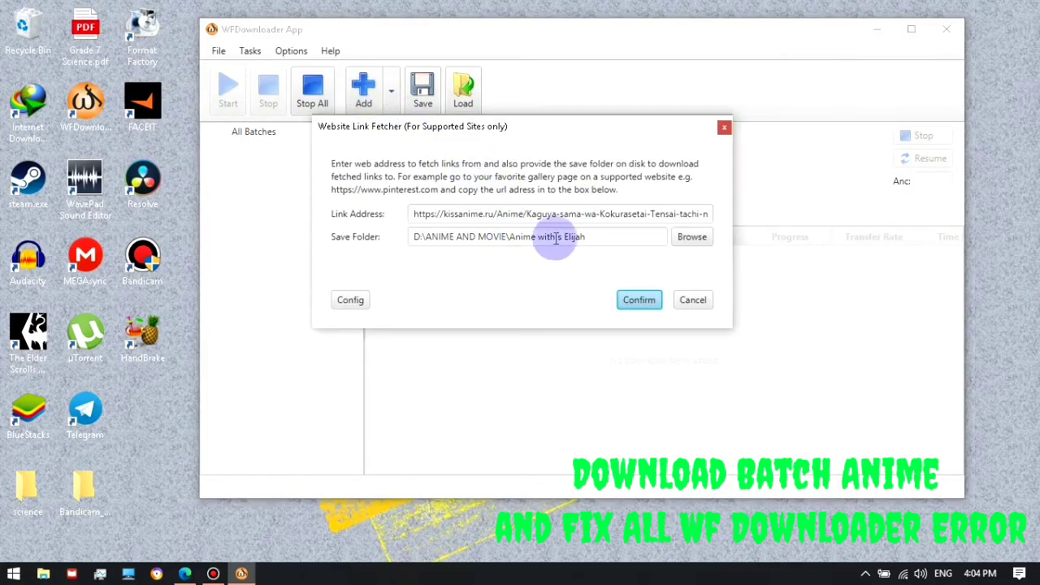
pyautogui.click(636, 297)
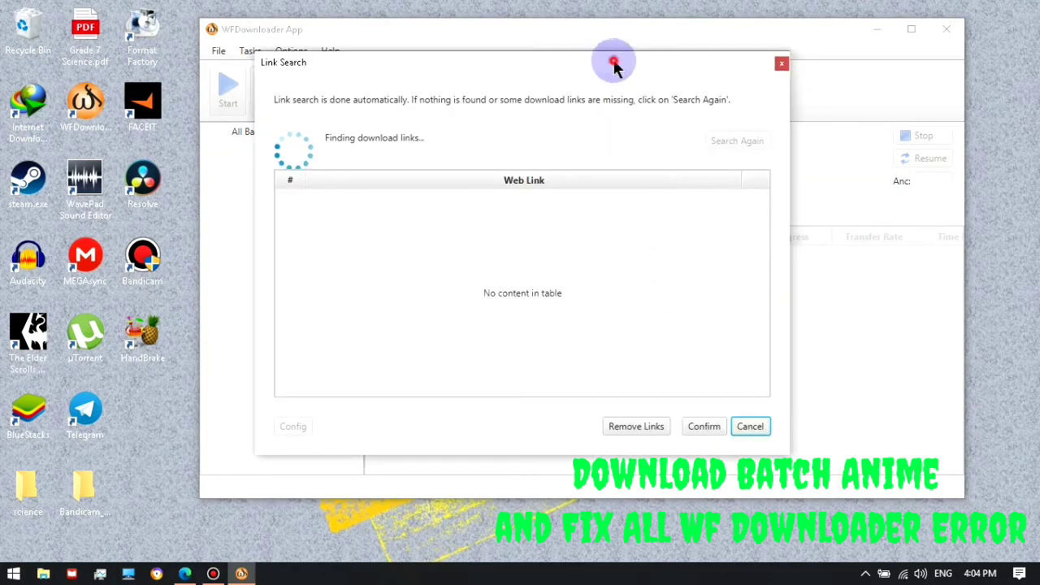
pyautogui.moveTo(615, 58); pyautogui.dragTo(696, 30)
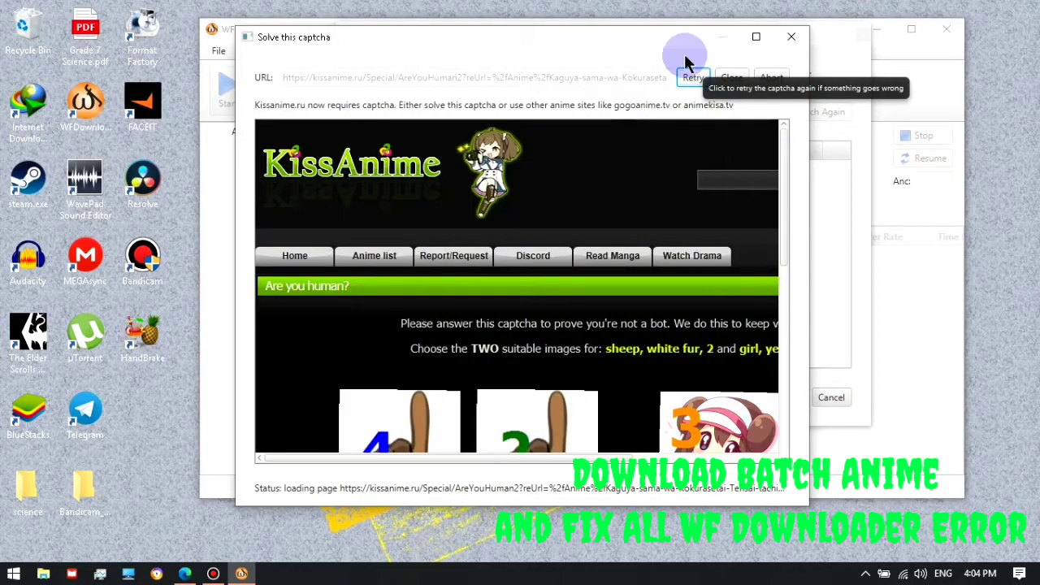
pyautogui.click(561, 451)
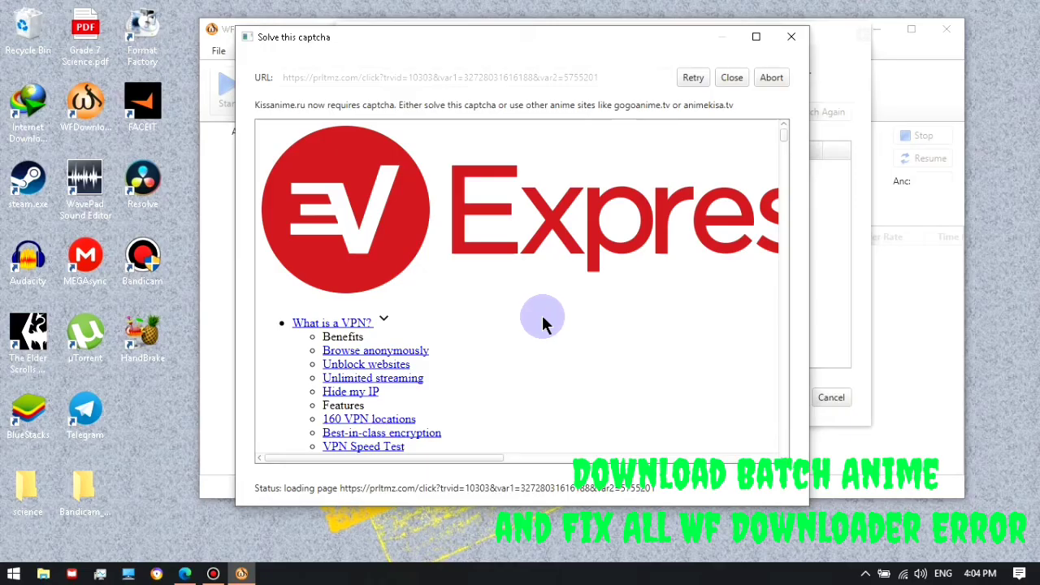
pyautogui.scroll(-3, 543, 323)
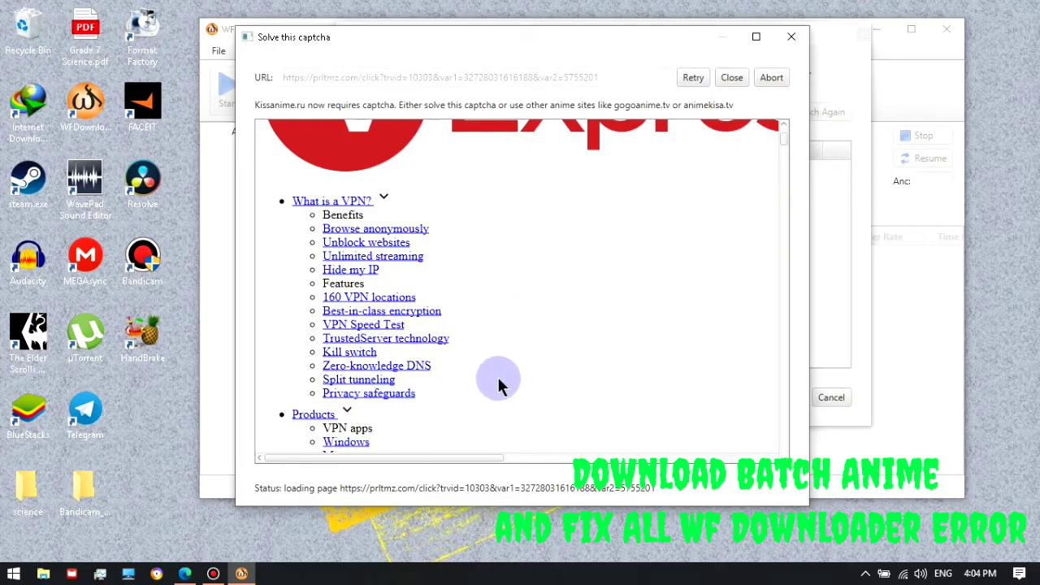
pyautogui.click(730, 78)
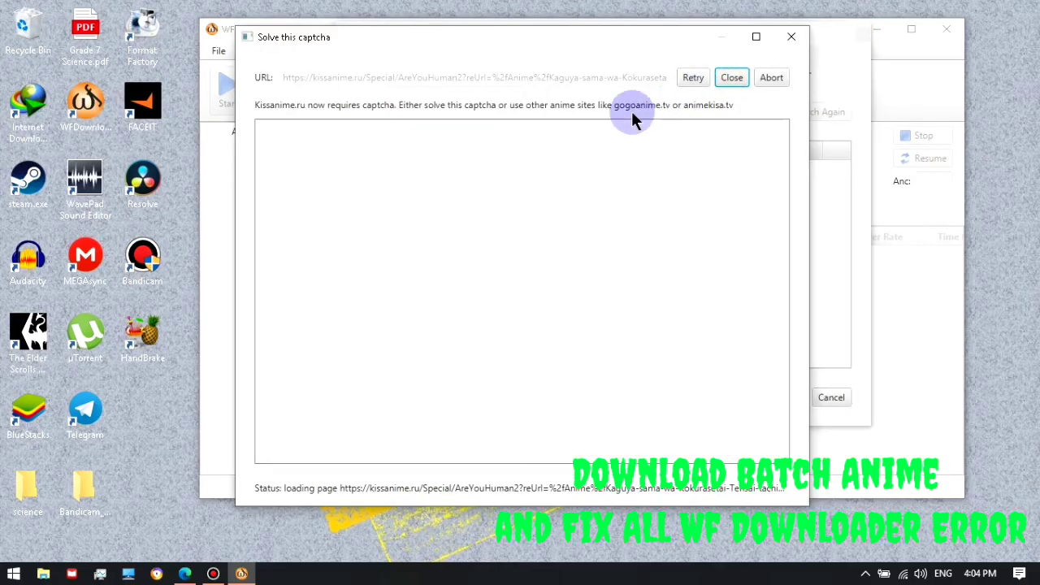
pyautogui.click(792, 37)
pyautogui.click(830, 411)
# - Restart the Kaguya-sama link fetch and answer the captcha with the fork emoticon numbered 0 and the birthday cat numbered 8
pyautogui.click(631, 302)
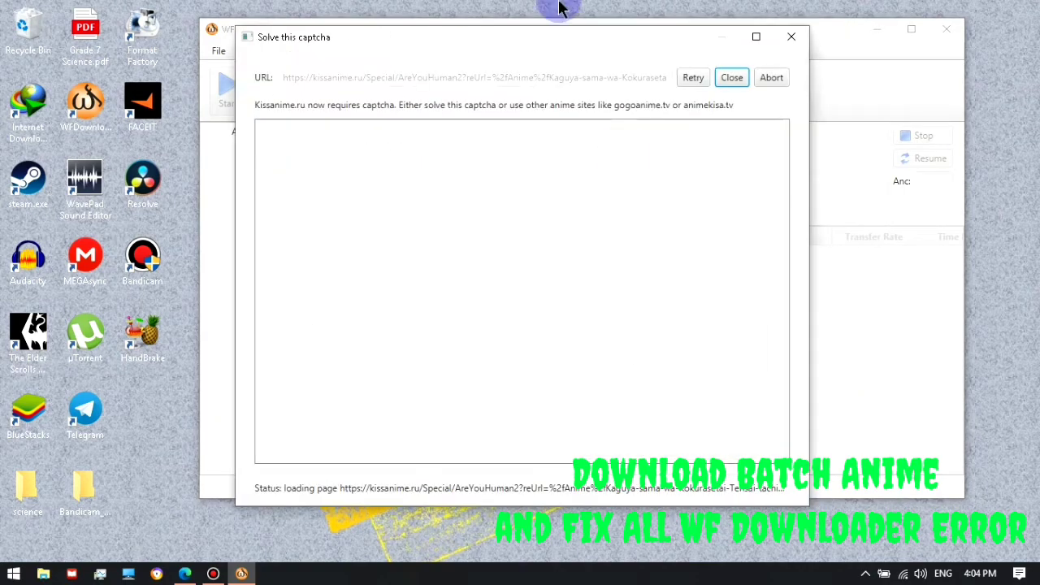
pyautogui.moveTo(537, 459); pyautogui.dragTo(591, 458)
pyautogui.moveTo(785, 237); pyautogui.dragTo(792, 318)
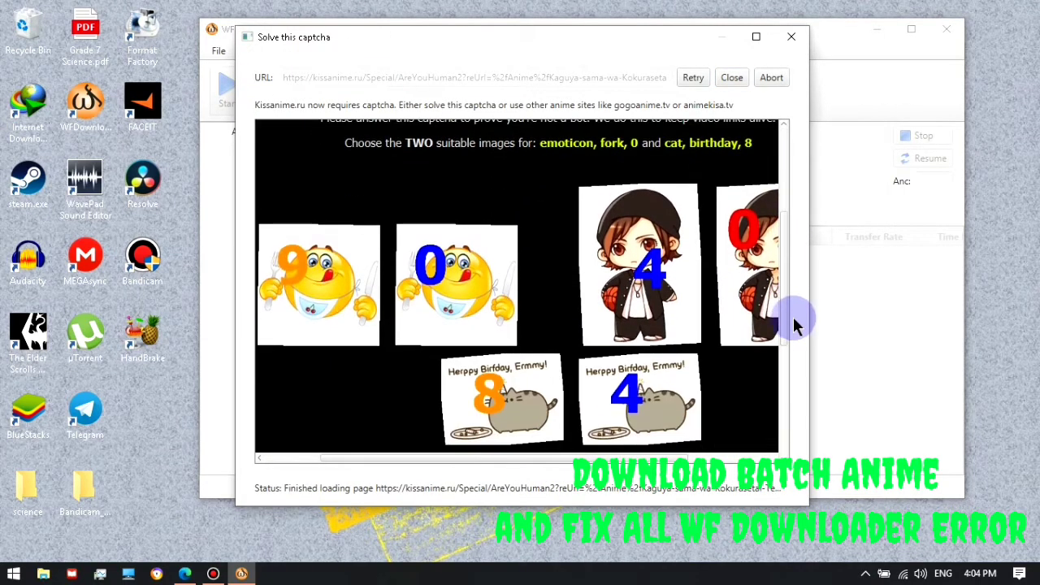
pyautogui.click(494, 279)
pyautogui.click(512, 403)
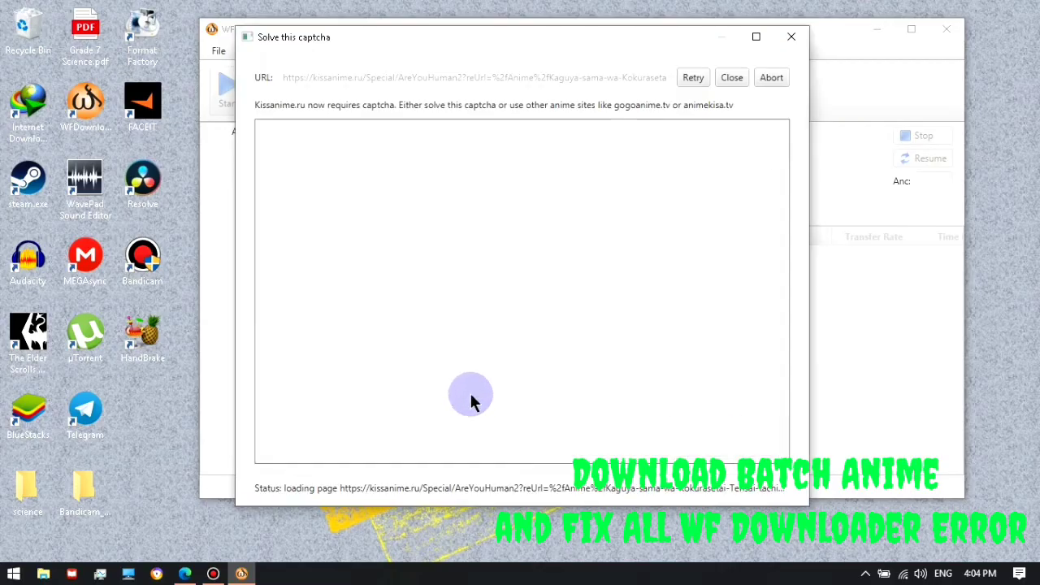
# - Answer the captcha with the fishing penguin numbered 2 and the boy on a bicycle numbered 9
pyautogui.moveTo(444, 459); pyautogui.dragTo(522, 458)
pyautogui.moveTo(783, 226); pyautogui.dragTo(785, 304)
pyautogui.click(617, 378)
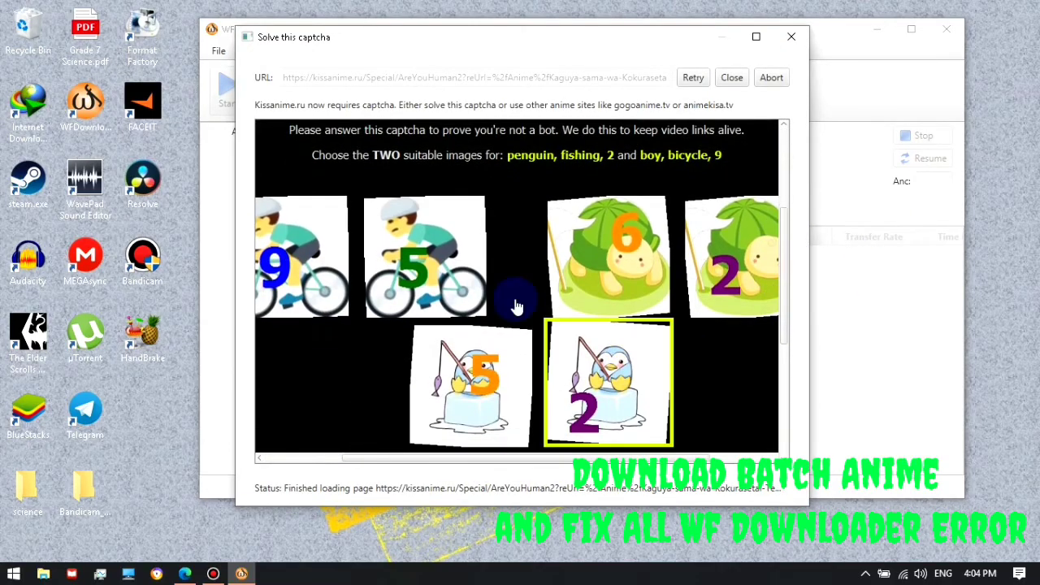
pyautogui.click(301, 258)
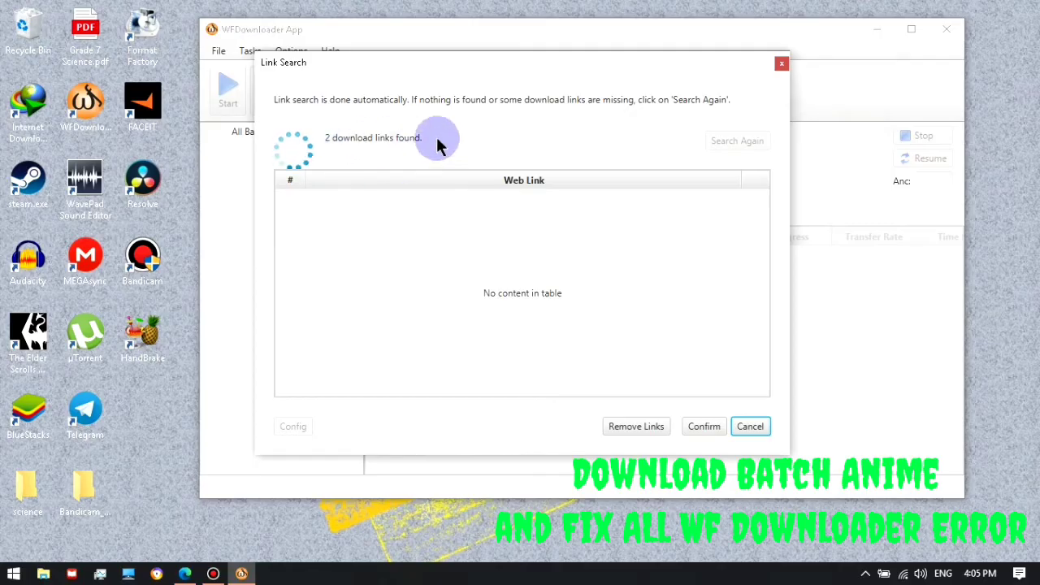
# - Answer the captcha with the couple, boy in black clothes, numbered 8 and the brown dice numbered 6
pyautogui.moveTo(352, 459); pyautogui.dragTo(451, 461)
pyautogui.scroll(-4, 476, 244)
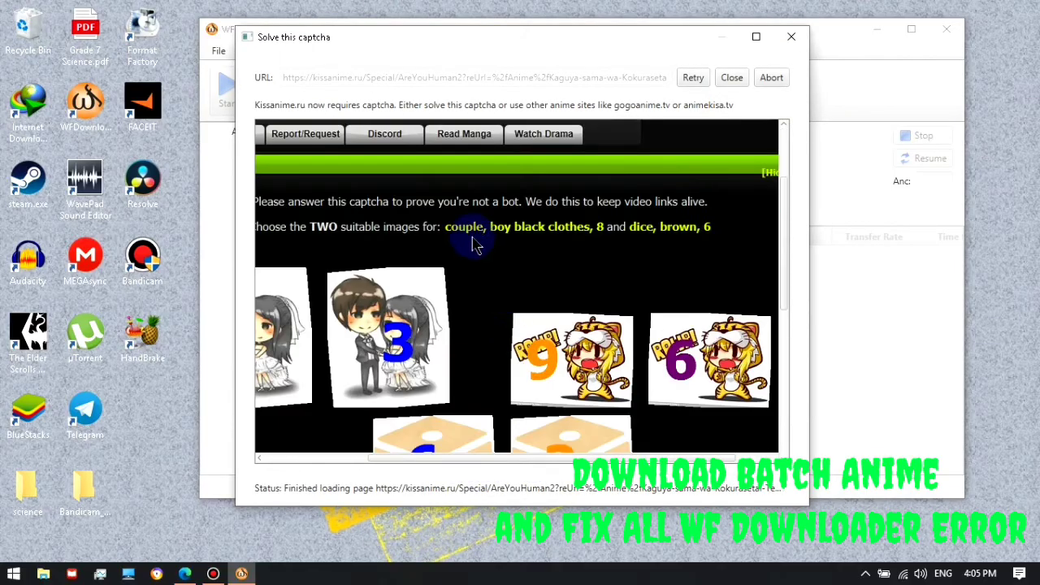
pyautogui.scroll(-4, 520, 244)
pyautogui.scroll(4, 617, 236)
pyautogui.click(284, 334)
pyautogui.scroll(-4, 647, 279)
pyautogui.click(434, 351)
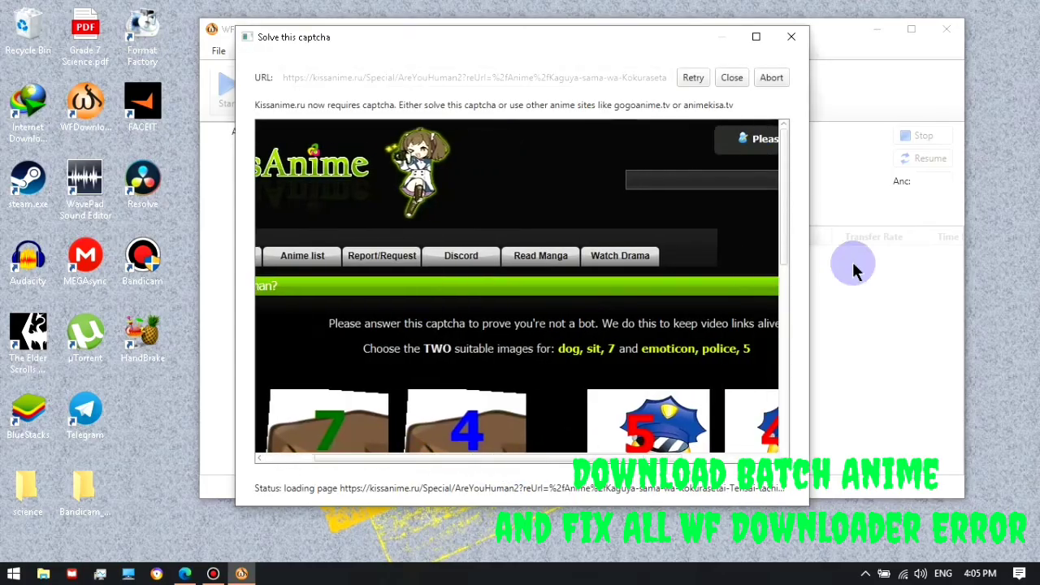
# - Answer the captcha with the sitting dog numbered 7 and the police emoticon numbered 5
pyautogui.scroll(-5, 775, 290)
pyautogui.click(648, 376)
pyautogui.click(674, 262)
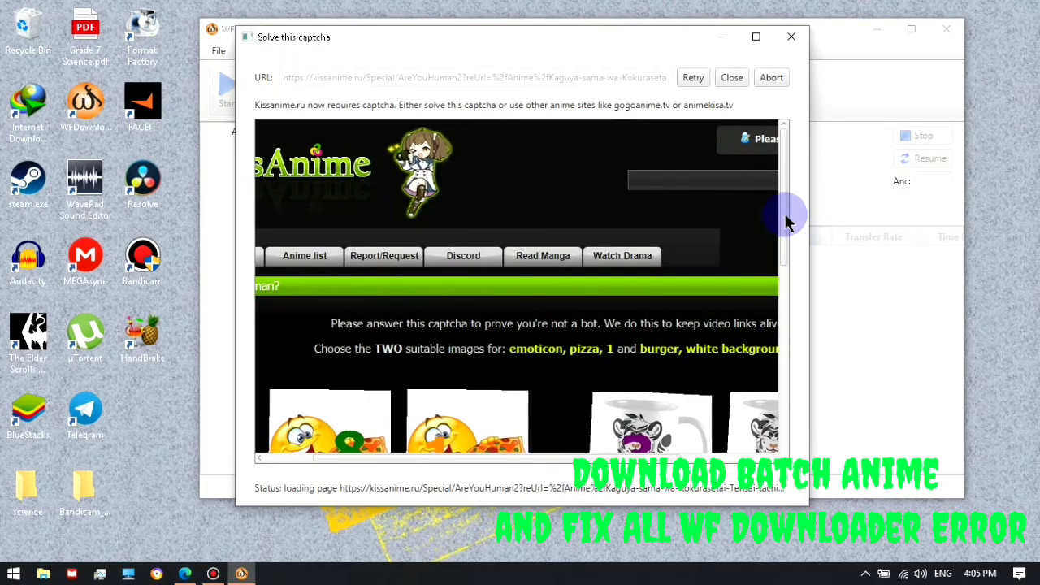
# - Answer the captcha with the pizza emoticon numbered 1 and the requested burger on a white background
pyautogui.scroll(-3, 786, 268)
pyautogui.click(455, 275)
pyautogui.click(492, 431)
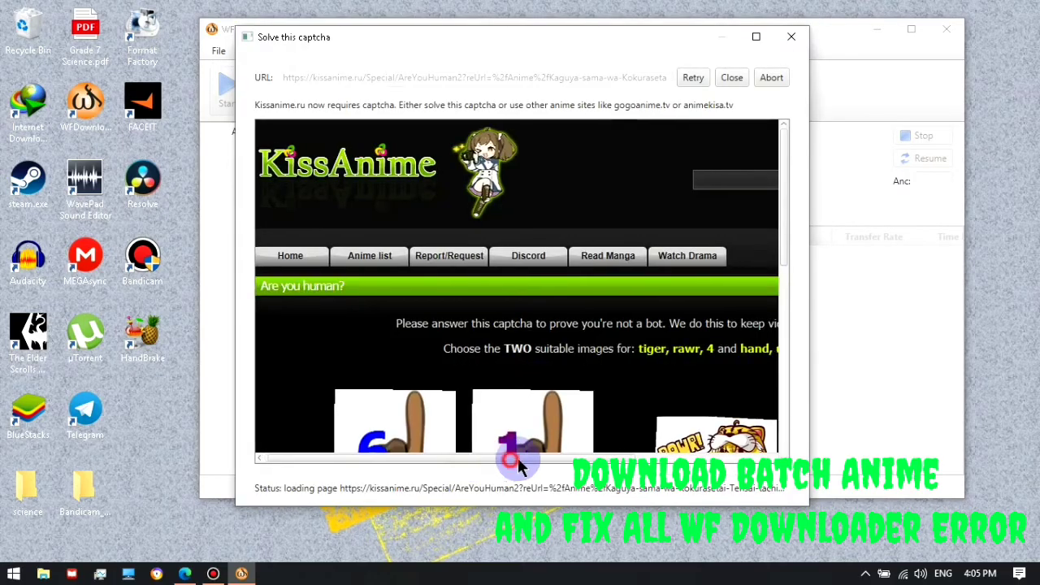
# - Answer the captcha with the rawr tiger numbered 4 and the requested hand image
pyautogui.scroll(-4, 783, 271)
pyautogui.click(662, 260)
pyautogui.click(321, 255)
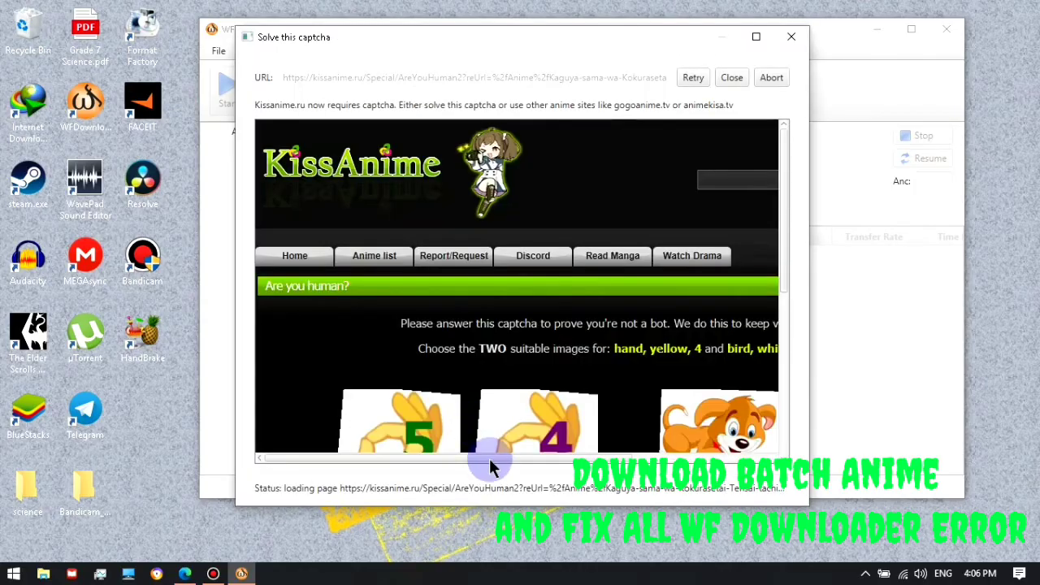
# - Answer the captcha with the yellow hand numbered 4 and the white-cloud bird numbered 6
pyautogui.moveTo(374, 459); pyautogui.dragTo(474, 461)
pyautogui.moveTo(783, 182); pyautogui.dragTo(785, 244)
pyautogui.moveTo(526, 458); pyautogui.dragTo(503, 459)
pyautogui.click(438, 333)
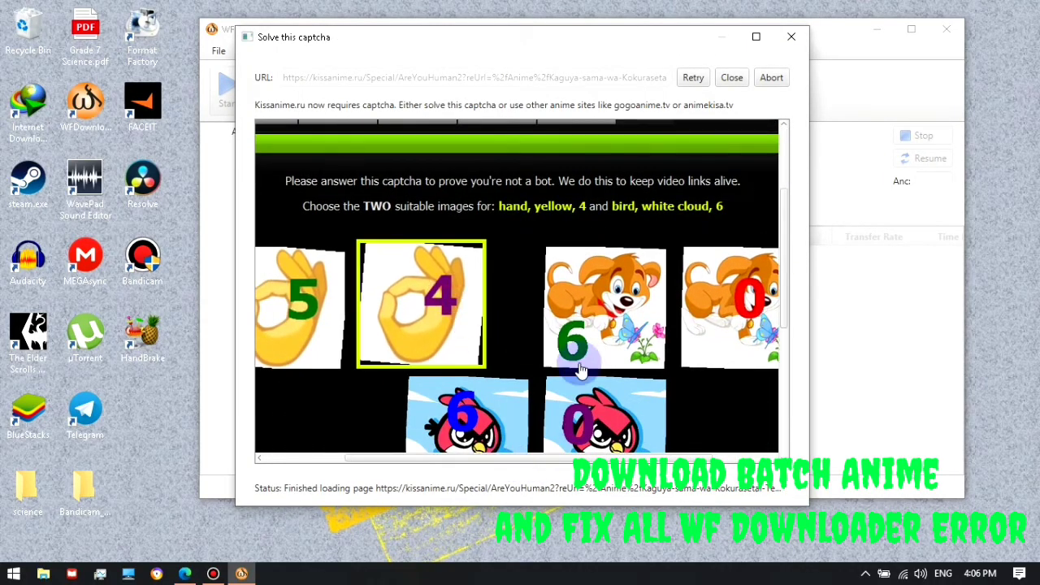
pyautogui.click(579, 371)
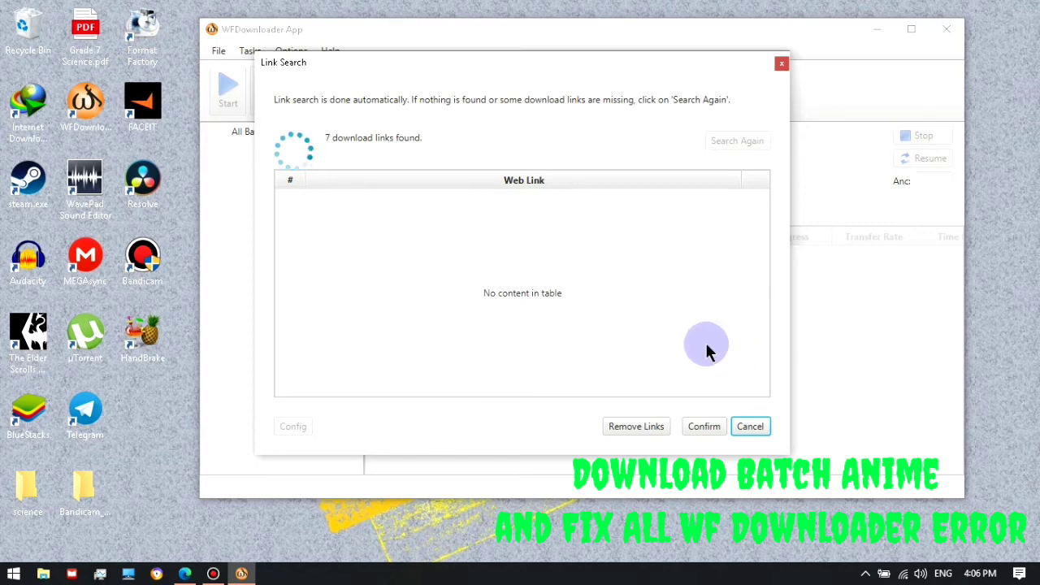
# - Answer the captcha with the green dice numbered 0 and the couple, girl in black skirt, numbered 2
pyautogui.scroll(-3, 634, 379)
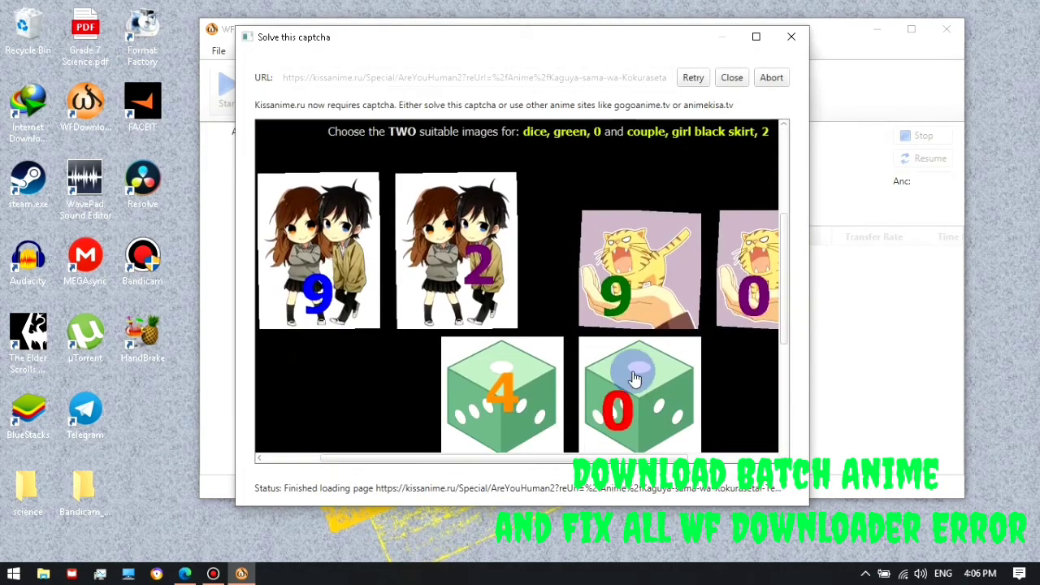
pyautogui.click(634, 379)
pyautogui.click(491, 247)
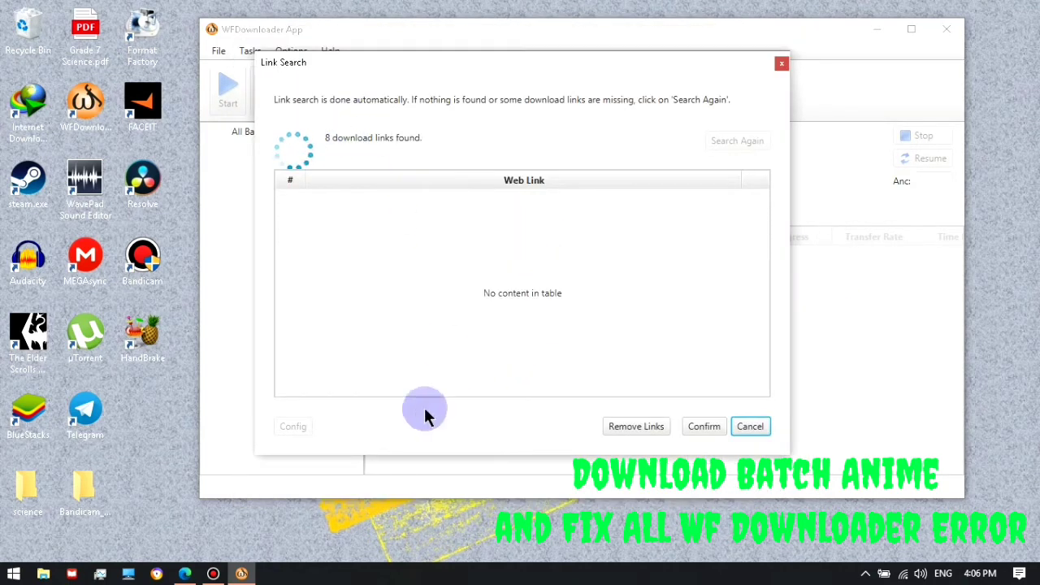
# - Answer the captcha with the tiger above the hand numbered 5 and the yellow hand numbered 7
pyautogui.scroll(-4, 525, 446)
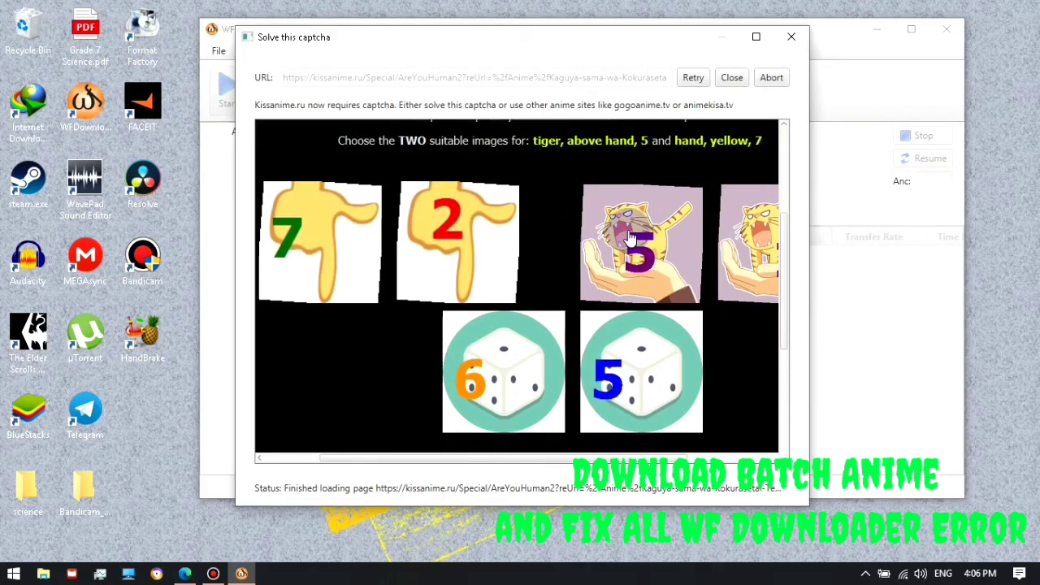
pyautogui.click(631, 237)
pyautogui.click(362, 231)
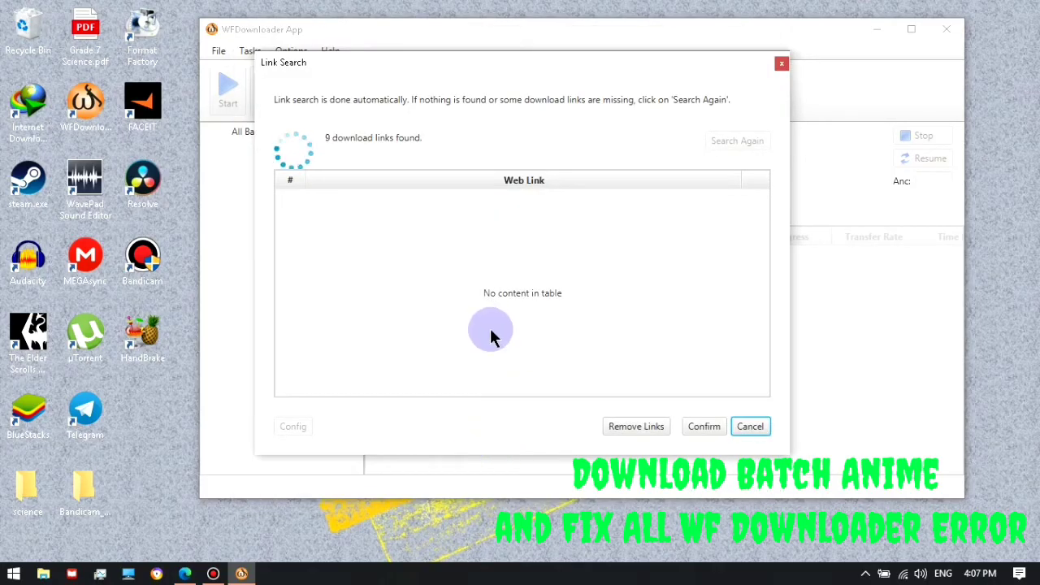
# - Answer the captcha with the fork emoticon numbered 4 and the three-layer burger numbered 6
pyautogui.scroll(-3, 479, 264)
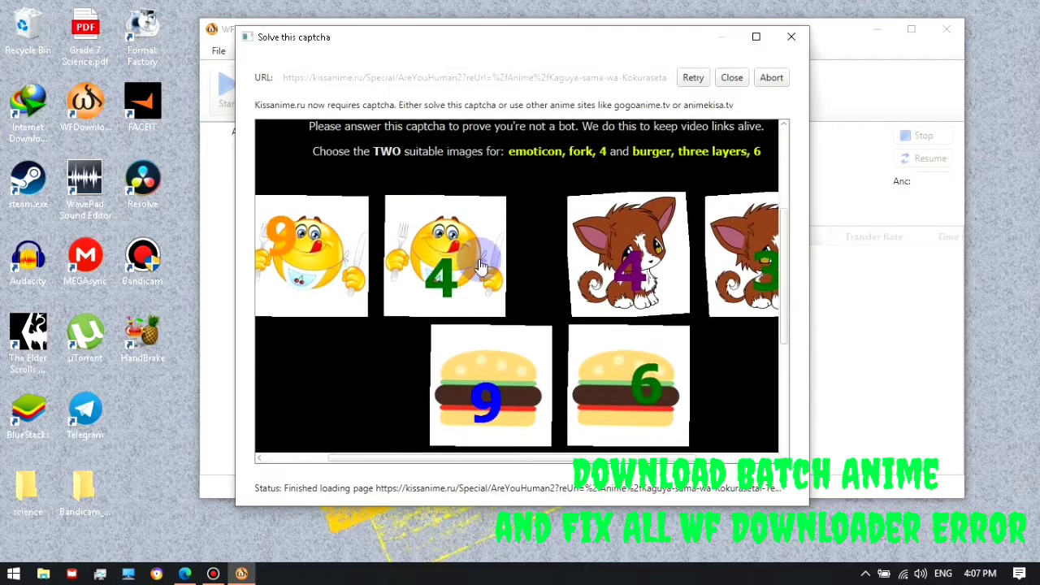
pyautogui.click(481, 267)
pyautogui.click(592, 394)
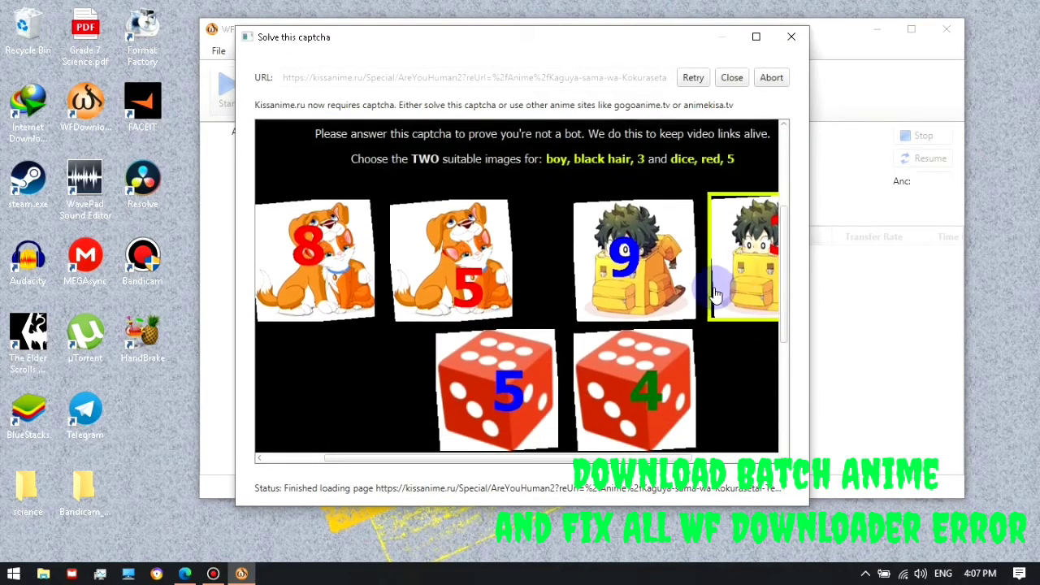
# - Answer one captcha with the black-haired boy 3 and red dice 5, and another with the eating rabbit 1 and yellow hand 3
pyautogui.click(528, 378)
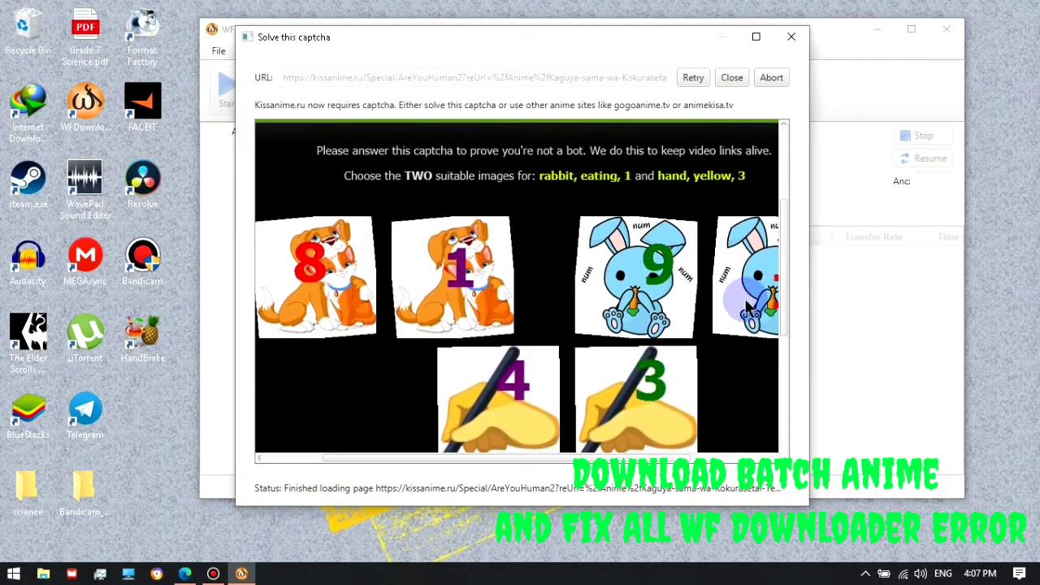
pyautogui.click(749, 275)
pyautogui.click(660, 371)
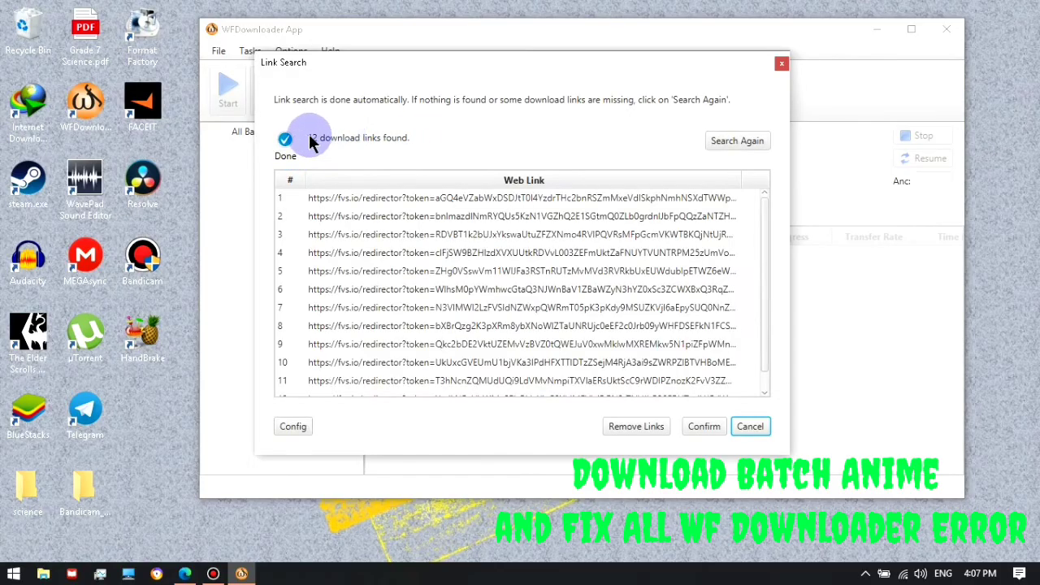
# - Review and confirm the found episode links, and start downloading the batch
pyautogui.scroll(-1, 344, 329)
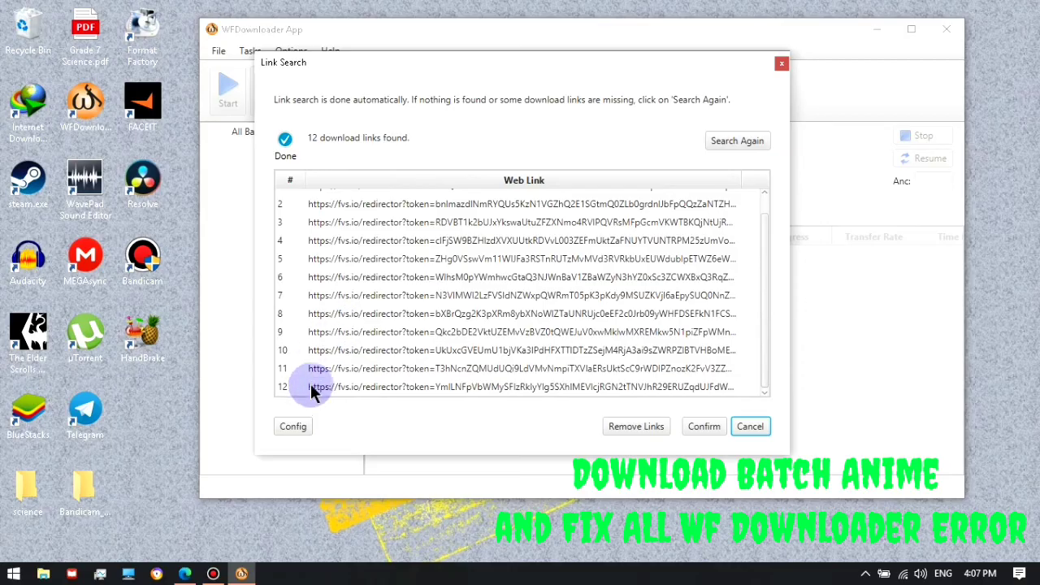
pyautogui.scroll(1, 568, 272)
pyautogui.scroll(-1, 411, 290)
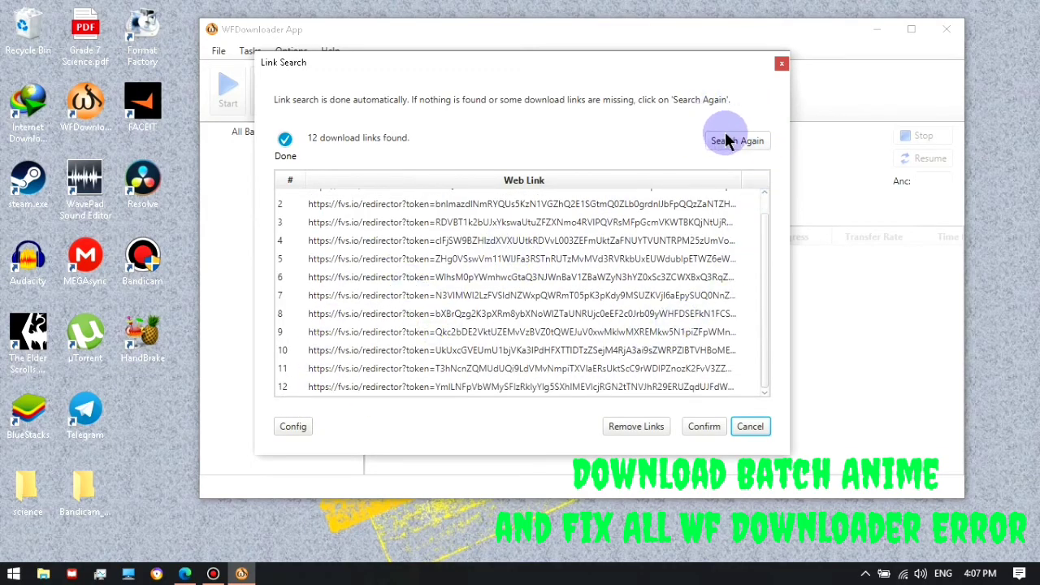
pyautogui.click(700, 429)
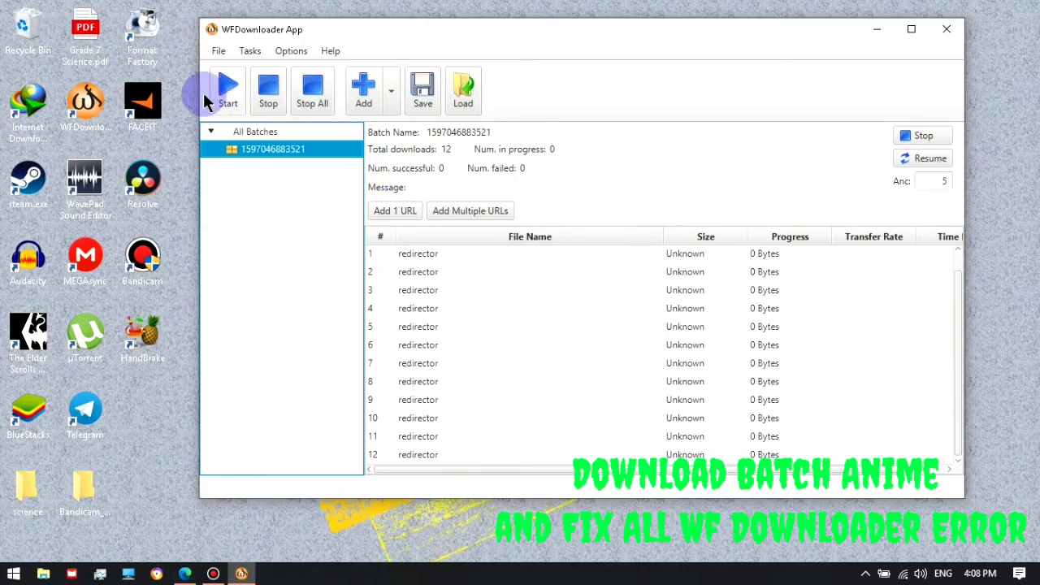
pyautogui.click(230, 91)
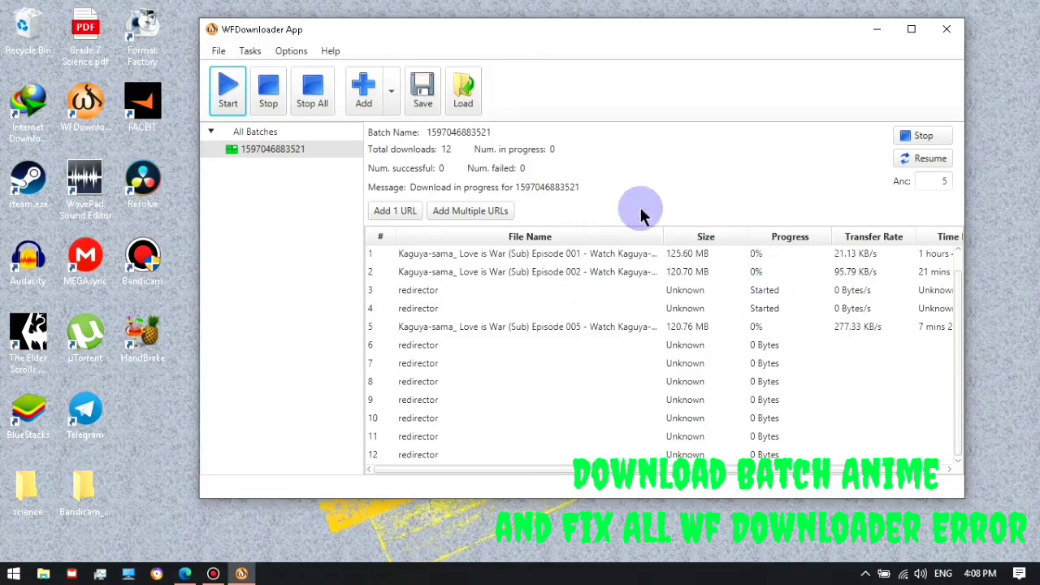
# - Enable easy google recaptcha mode in the general settings, check the default values and limits, and save the settings
pyautogui.click(295, 62)
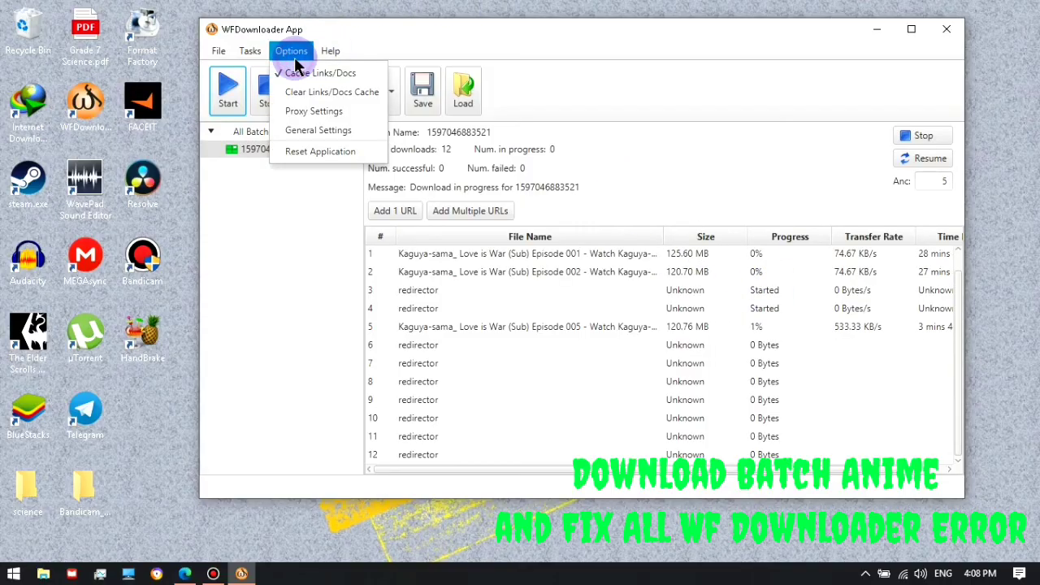
pyautogui.click(294, 132)
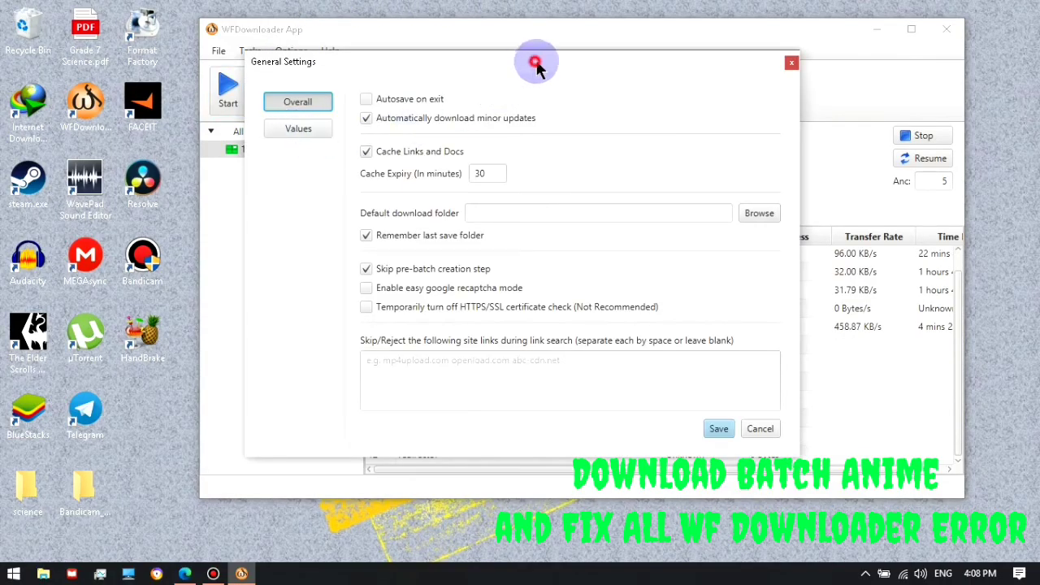
pyautogui.moveTo(536, 60); pyautogui.dragTo(549, 39)
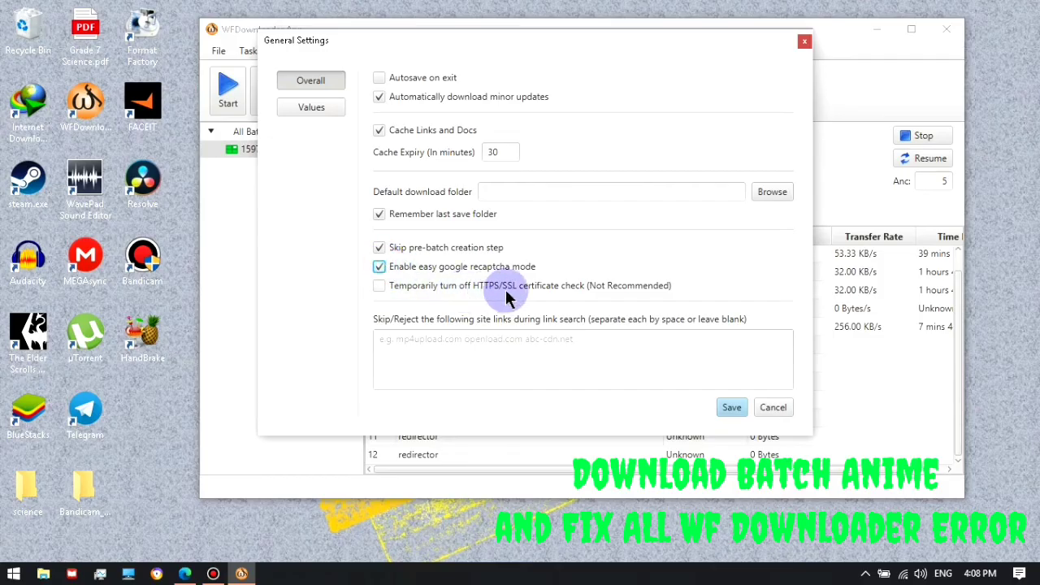
pyautogui.click(323, 110)
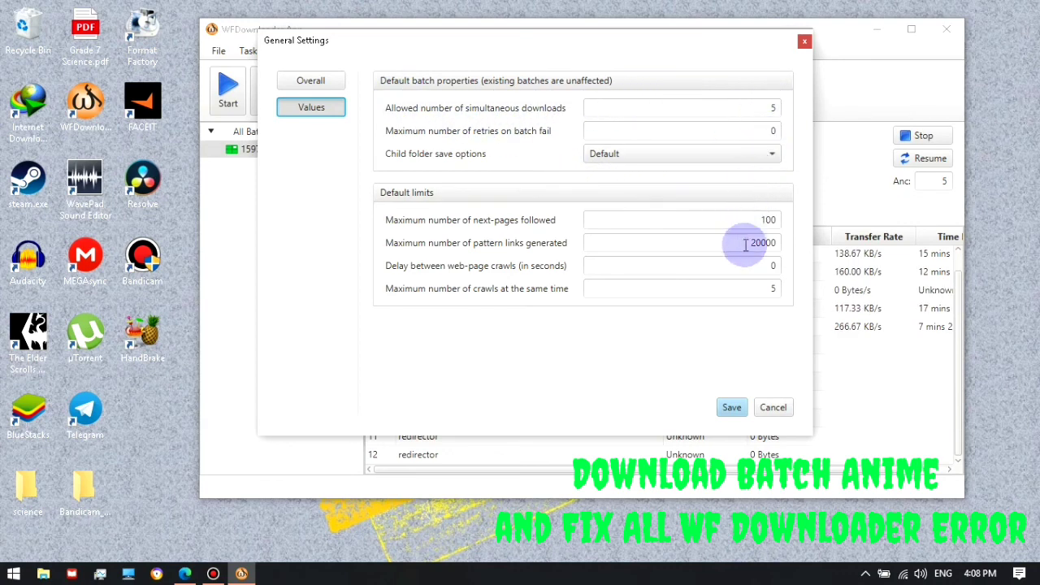
pyautogui.click(730, 407)
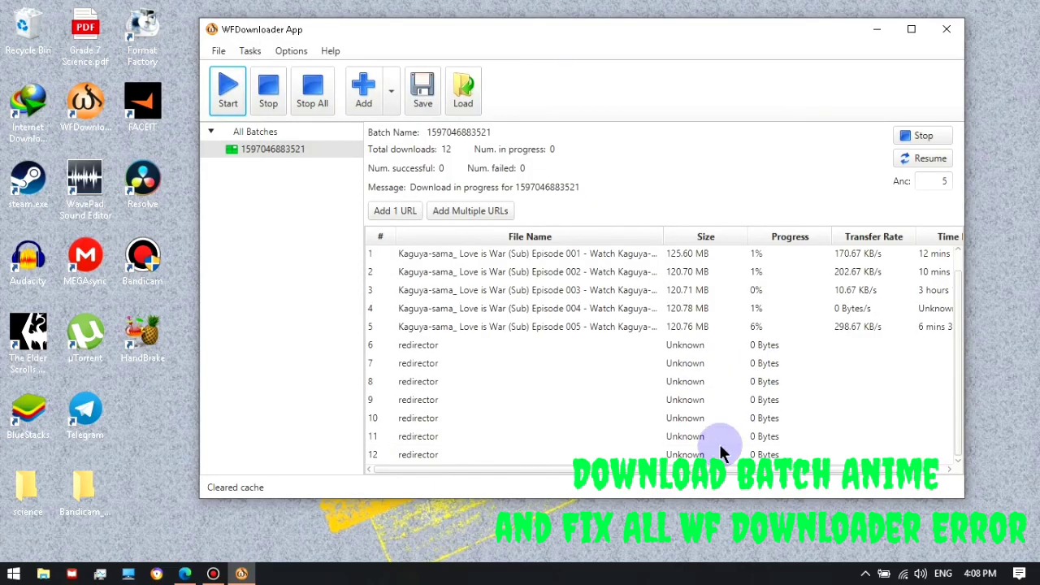
pyautogui.moveTo(693, 469); pyautogui.dragTo(589, 483)
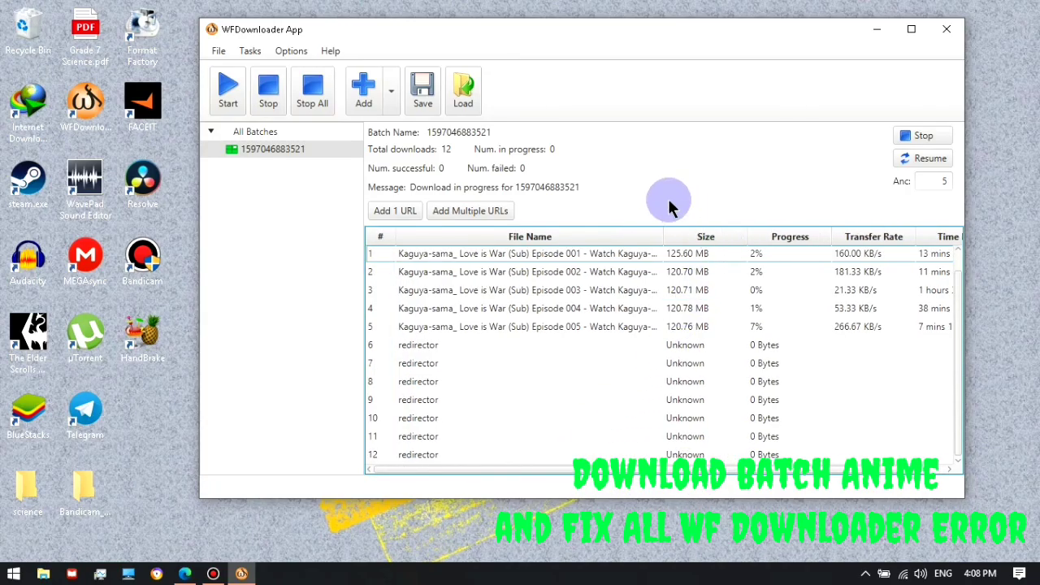
pyautogui.click(213, 573)
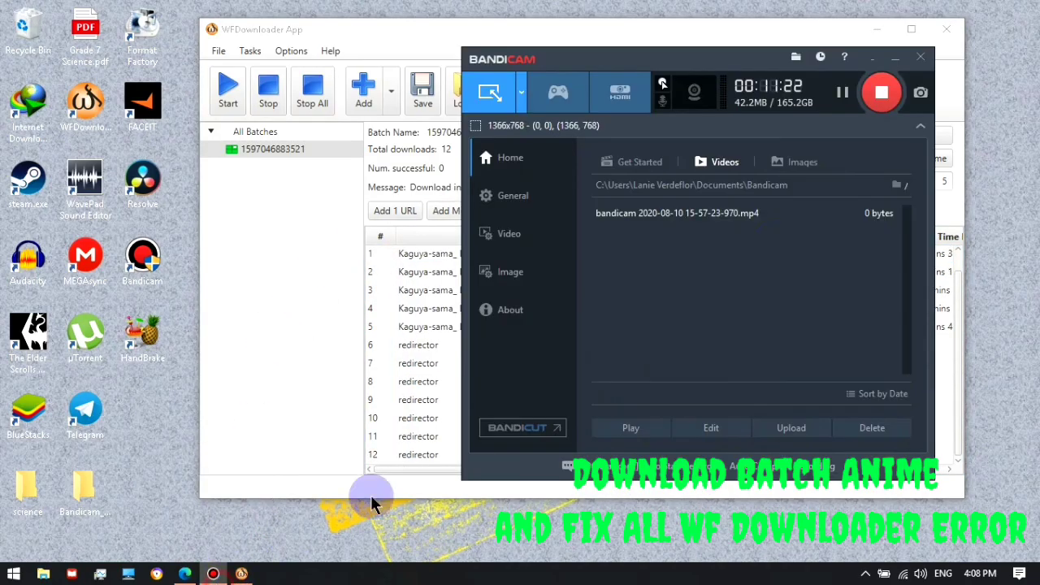